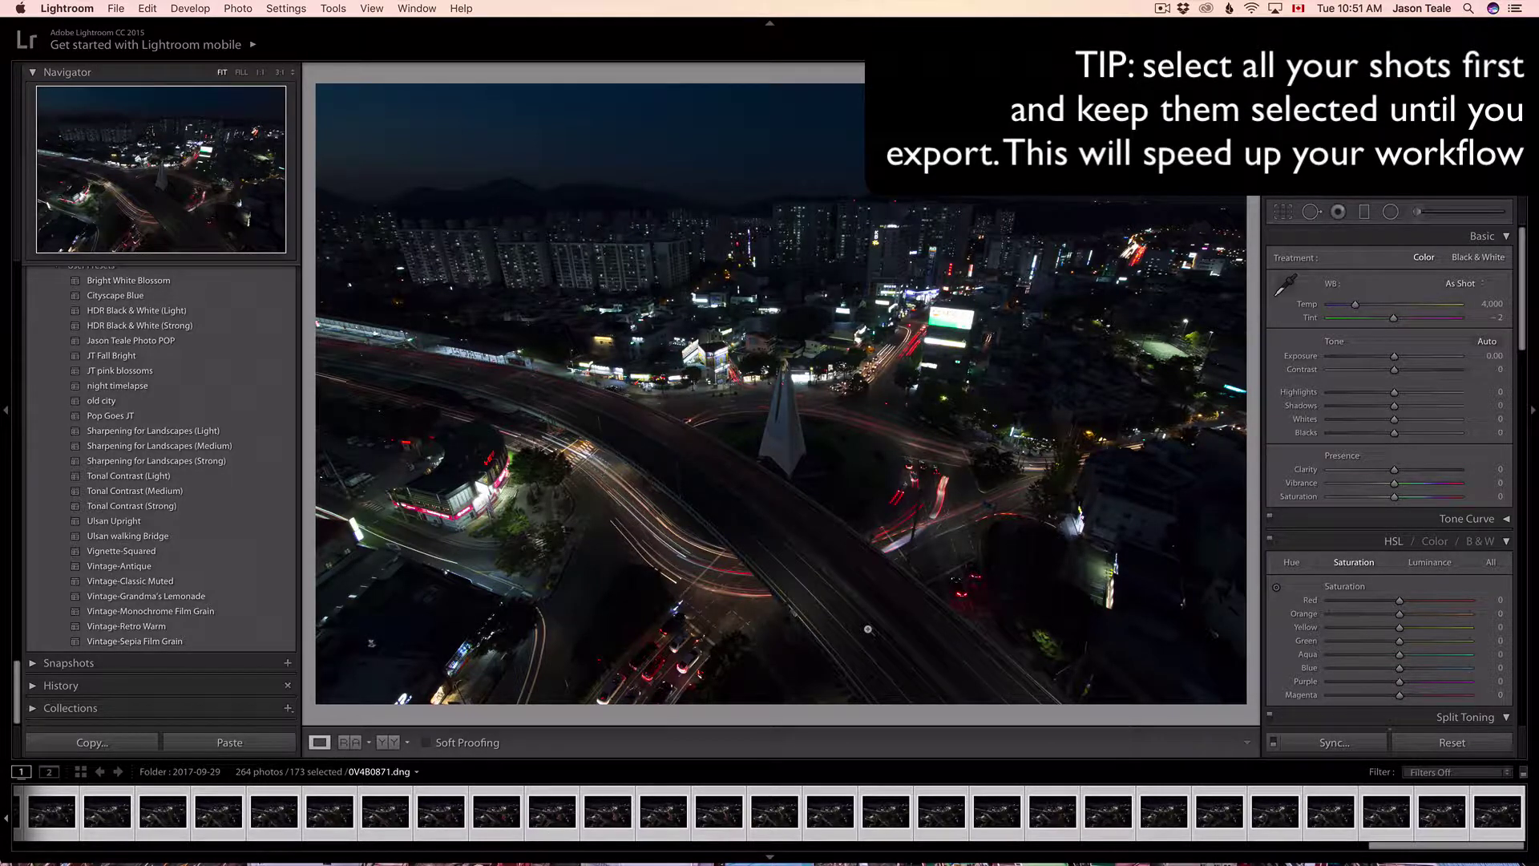
Apply the night timelapse preset to the current photo and synchronize its settings across all selected photos.
click(132, 387)
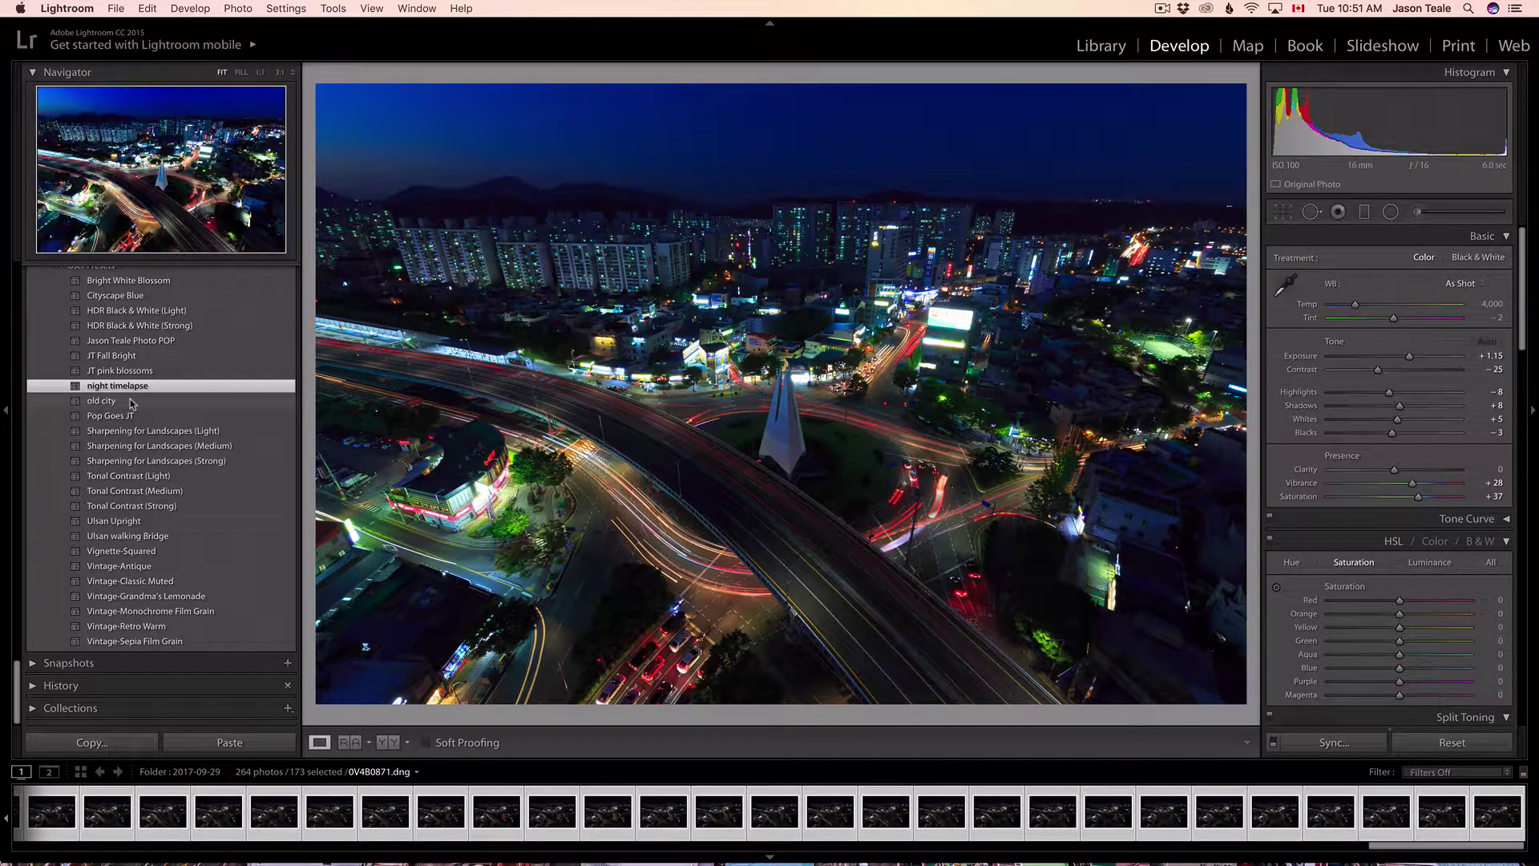
click(1351, 749)
click(1018, 370)
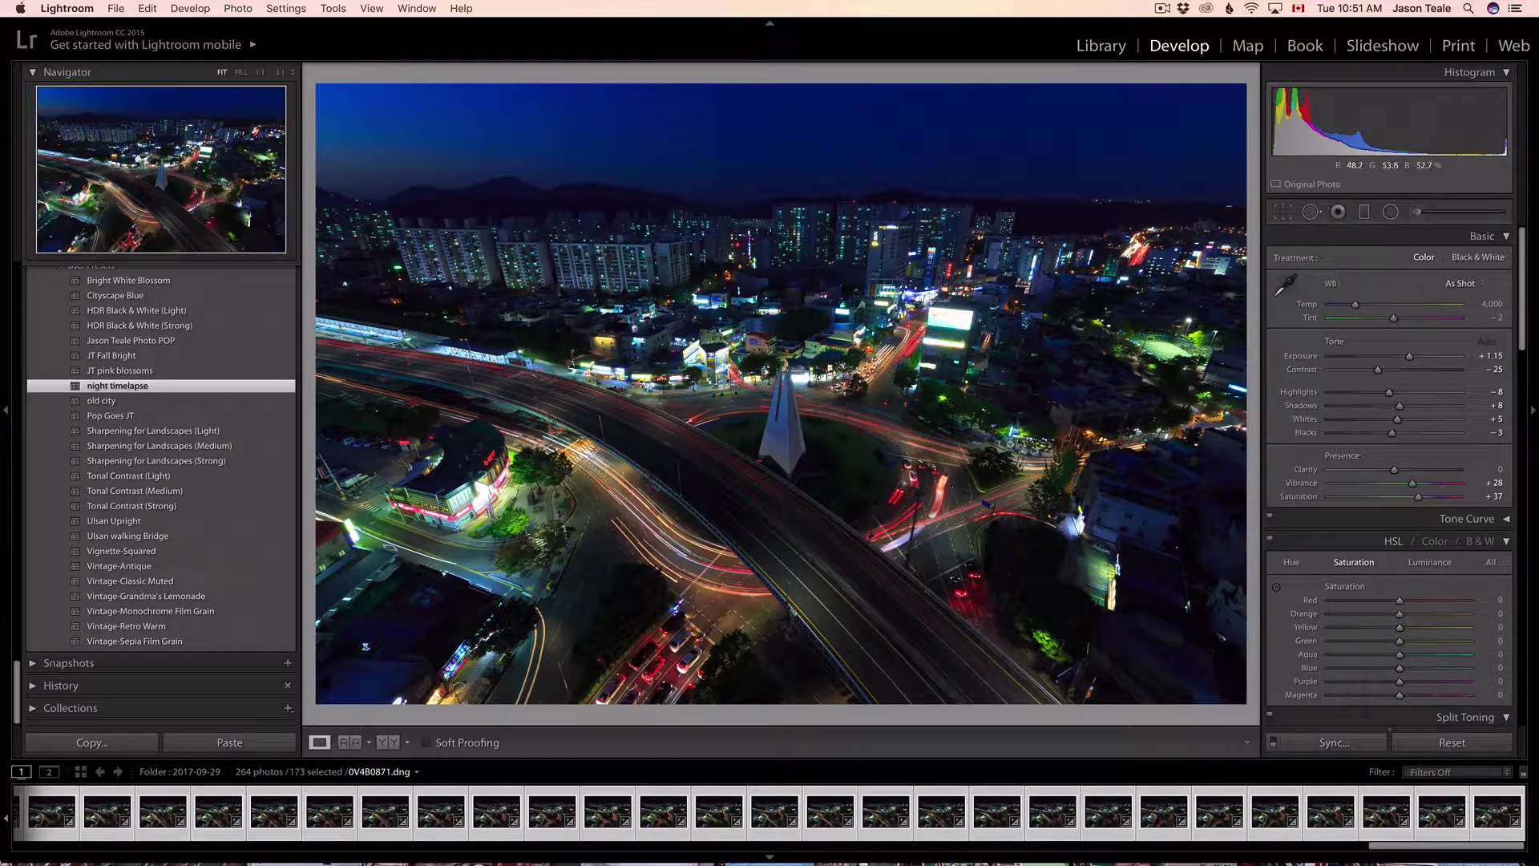
Open the export settings for the selected photos and set file renaming to Custom Name - Sequence.
right_click(1008, 447)
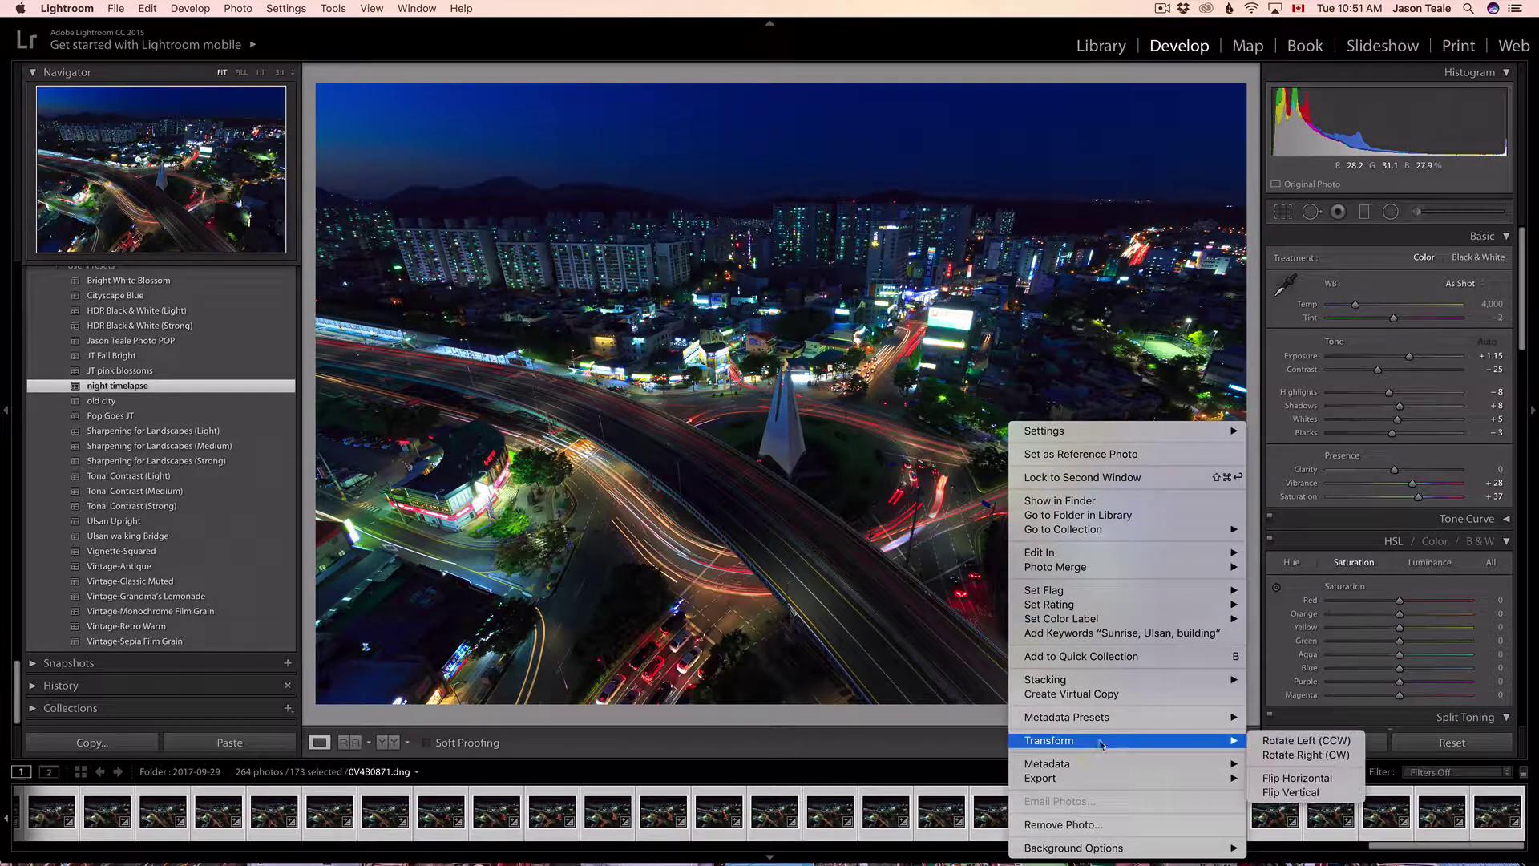
mouse_move(1078, 779)
click(1299, 541)
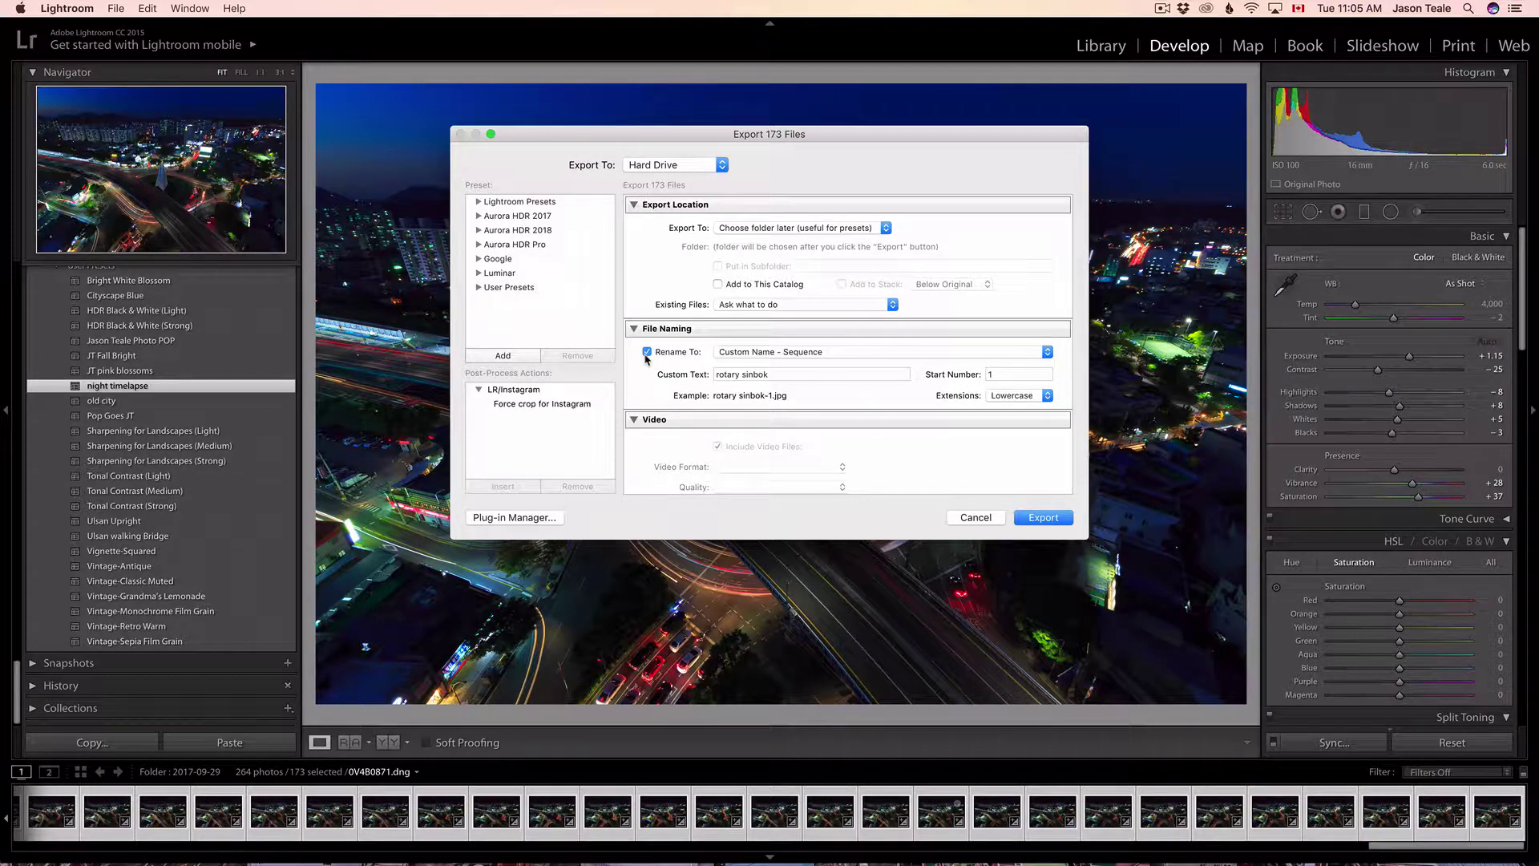
click(748, 357)
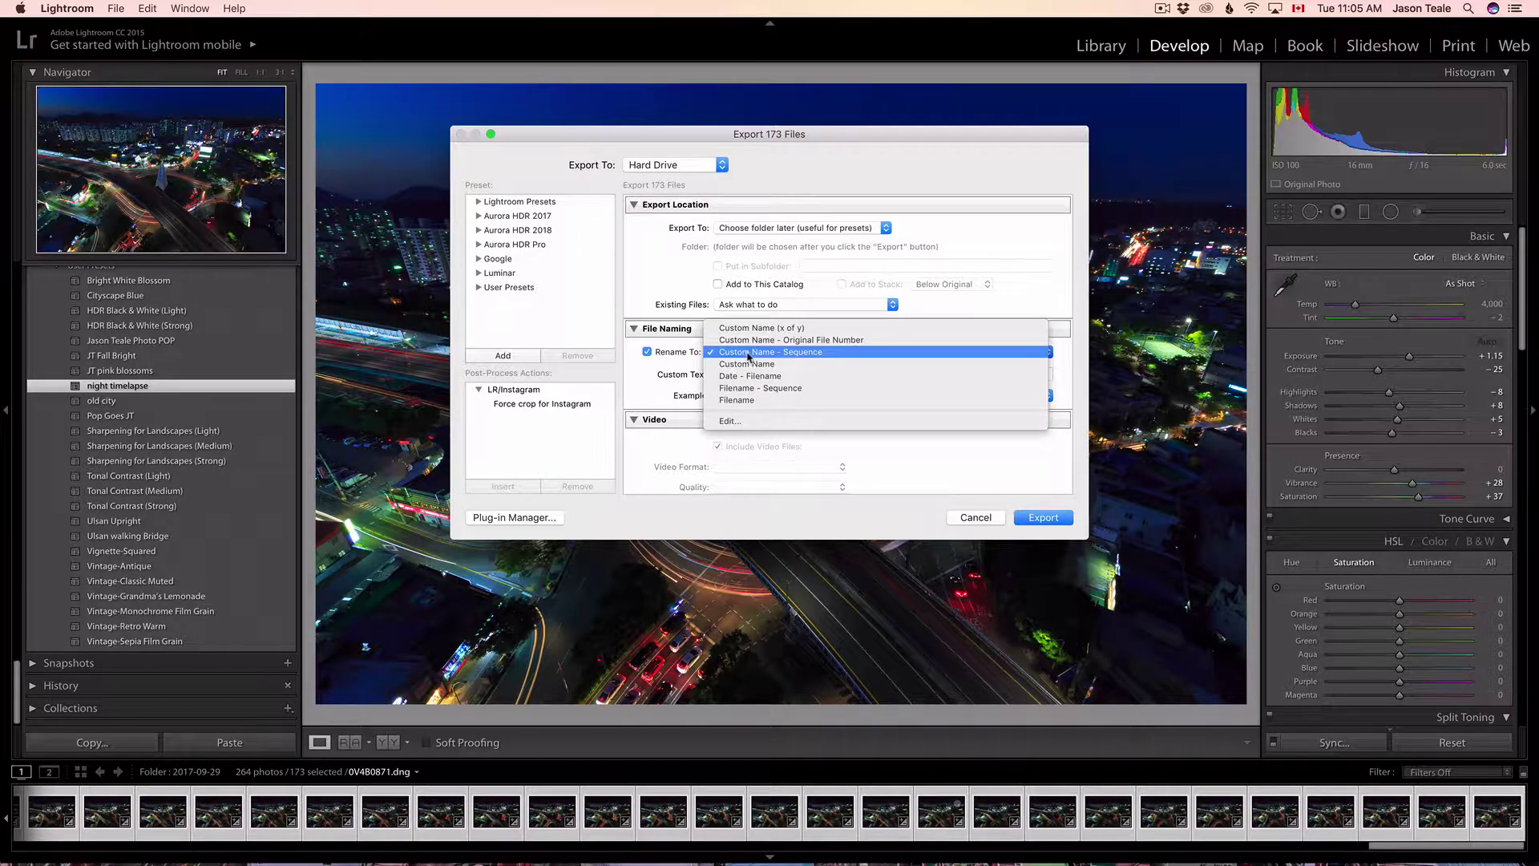
click(748, 352)
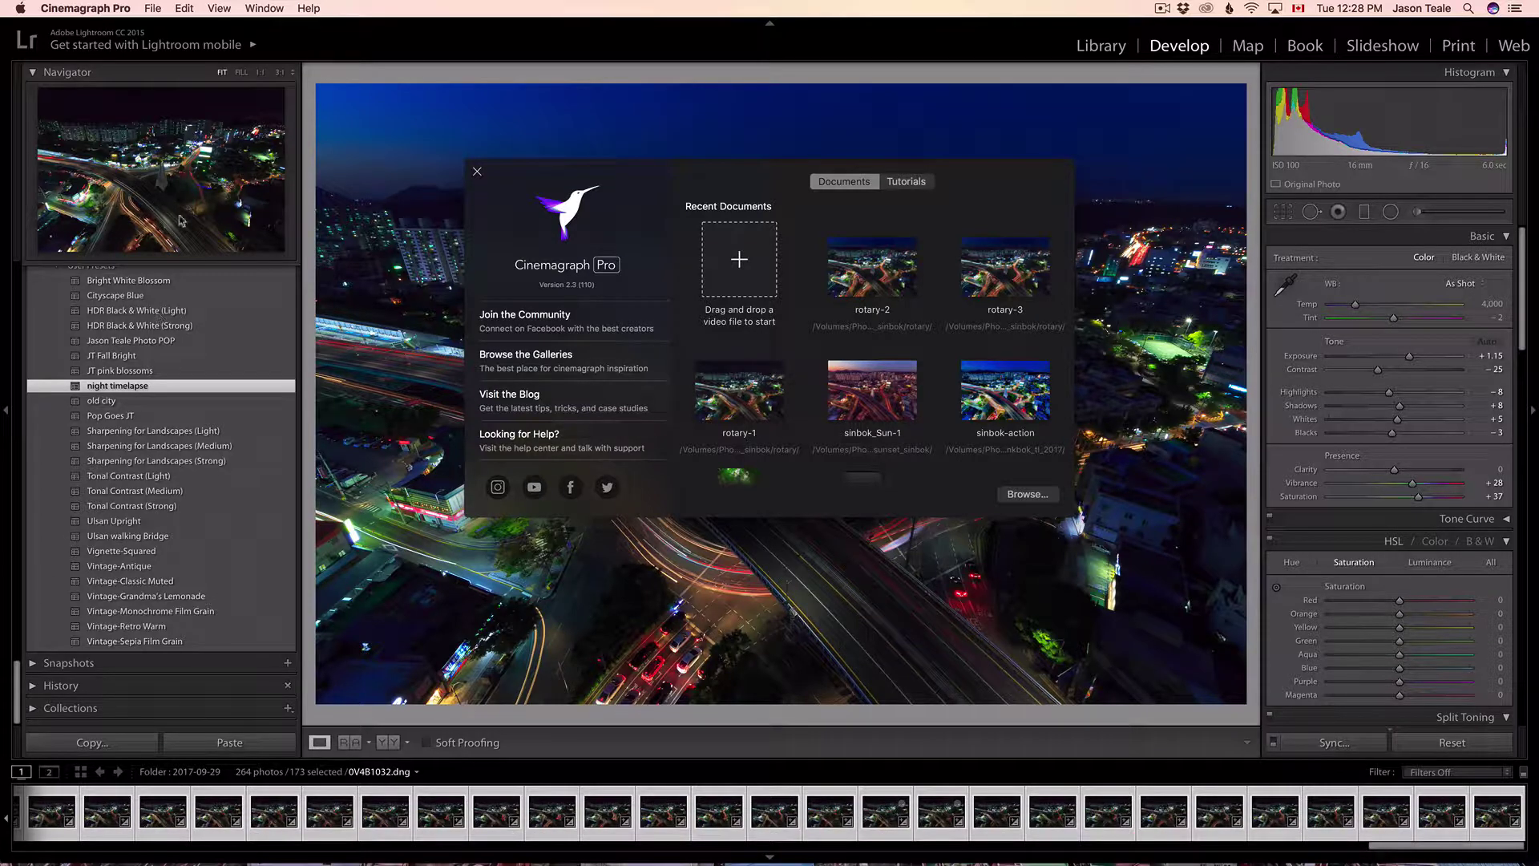
click(154, 9)
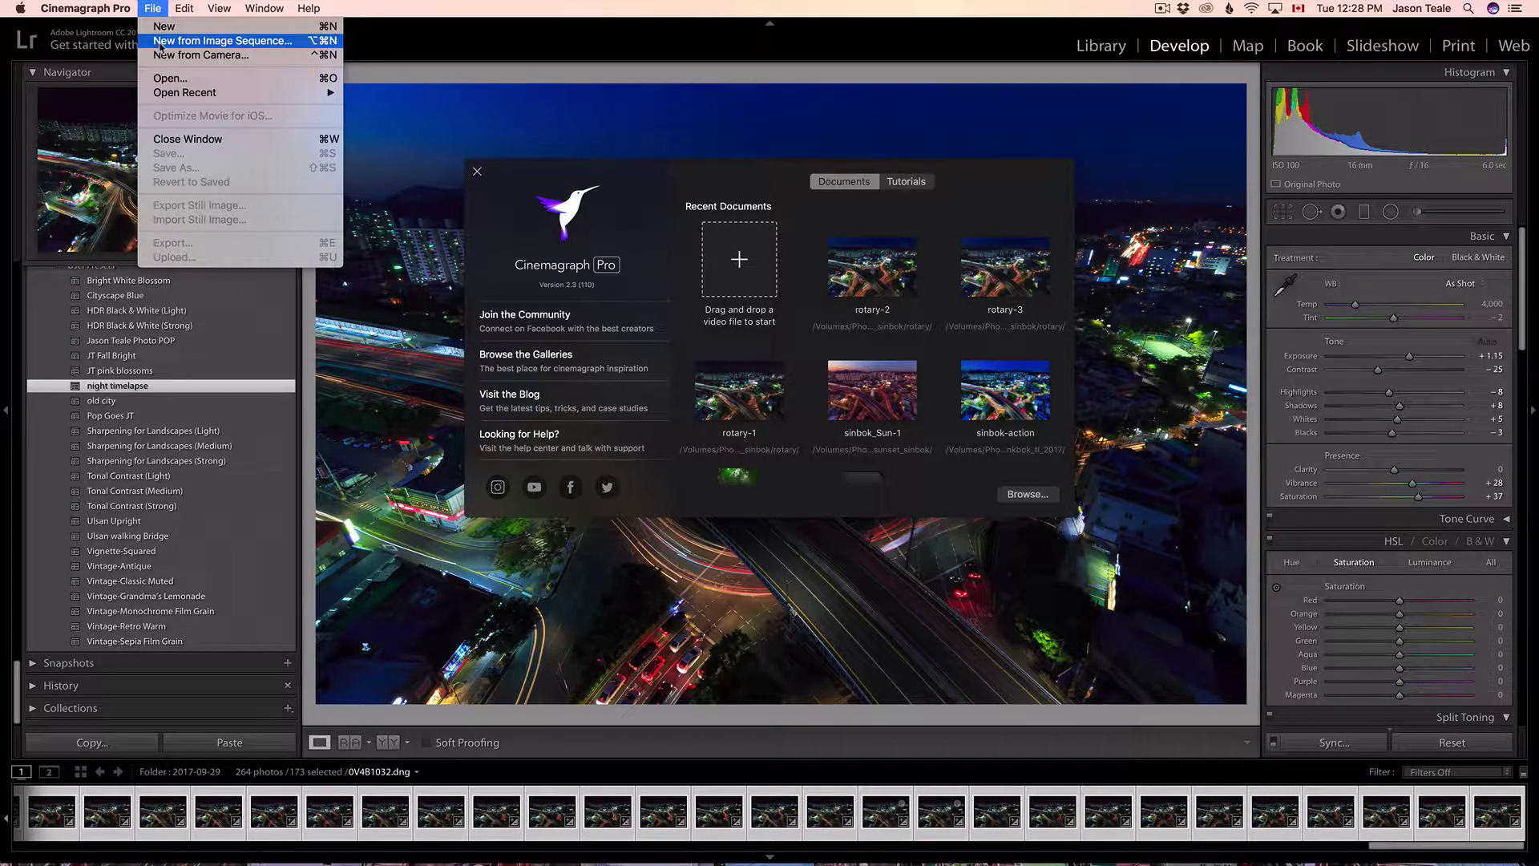
click(160, 42)
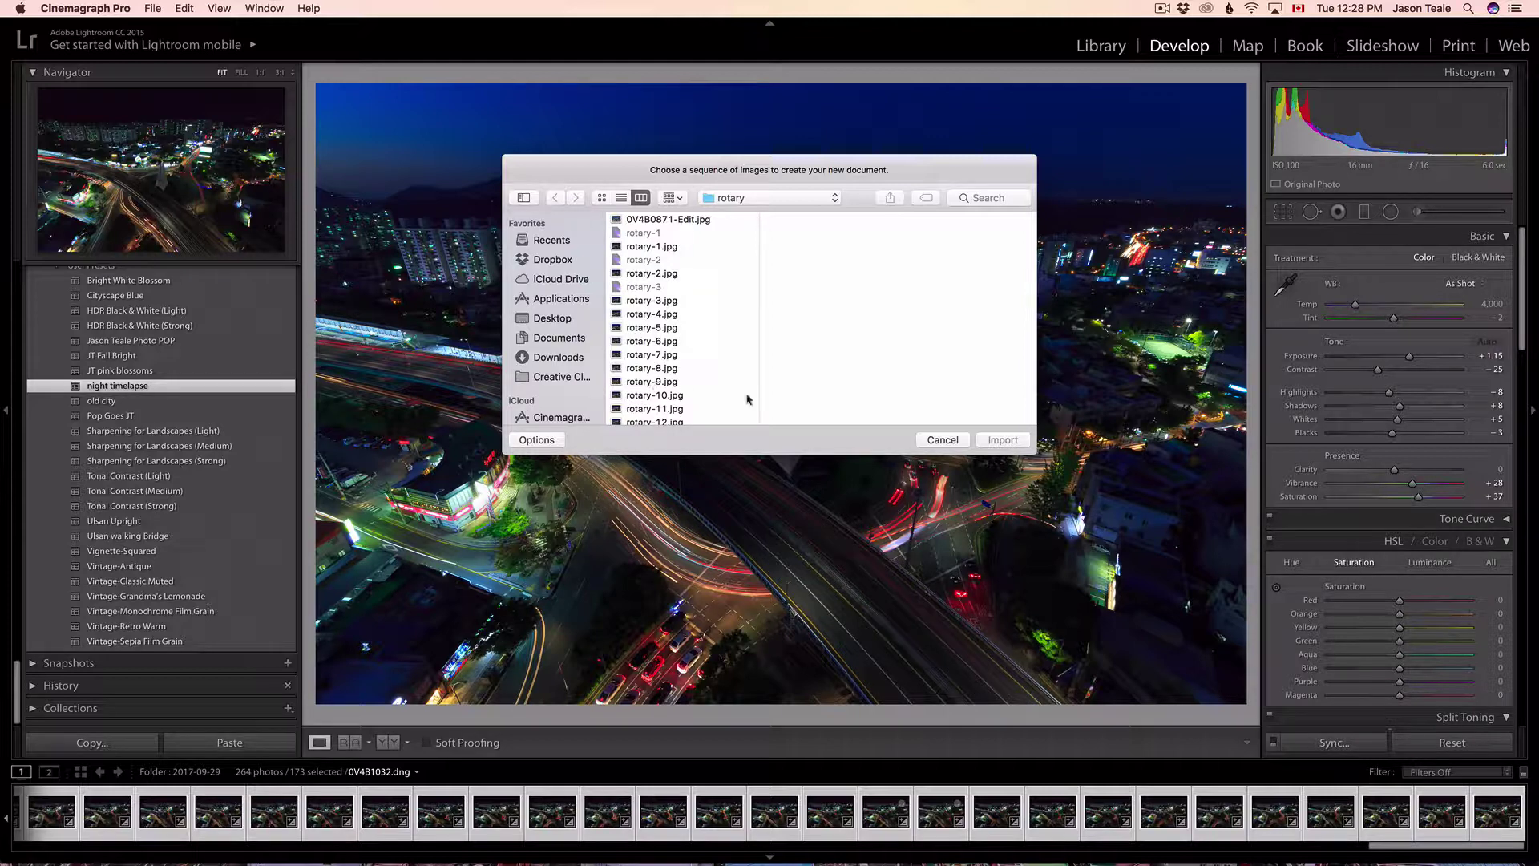
click(941, 440)
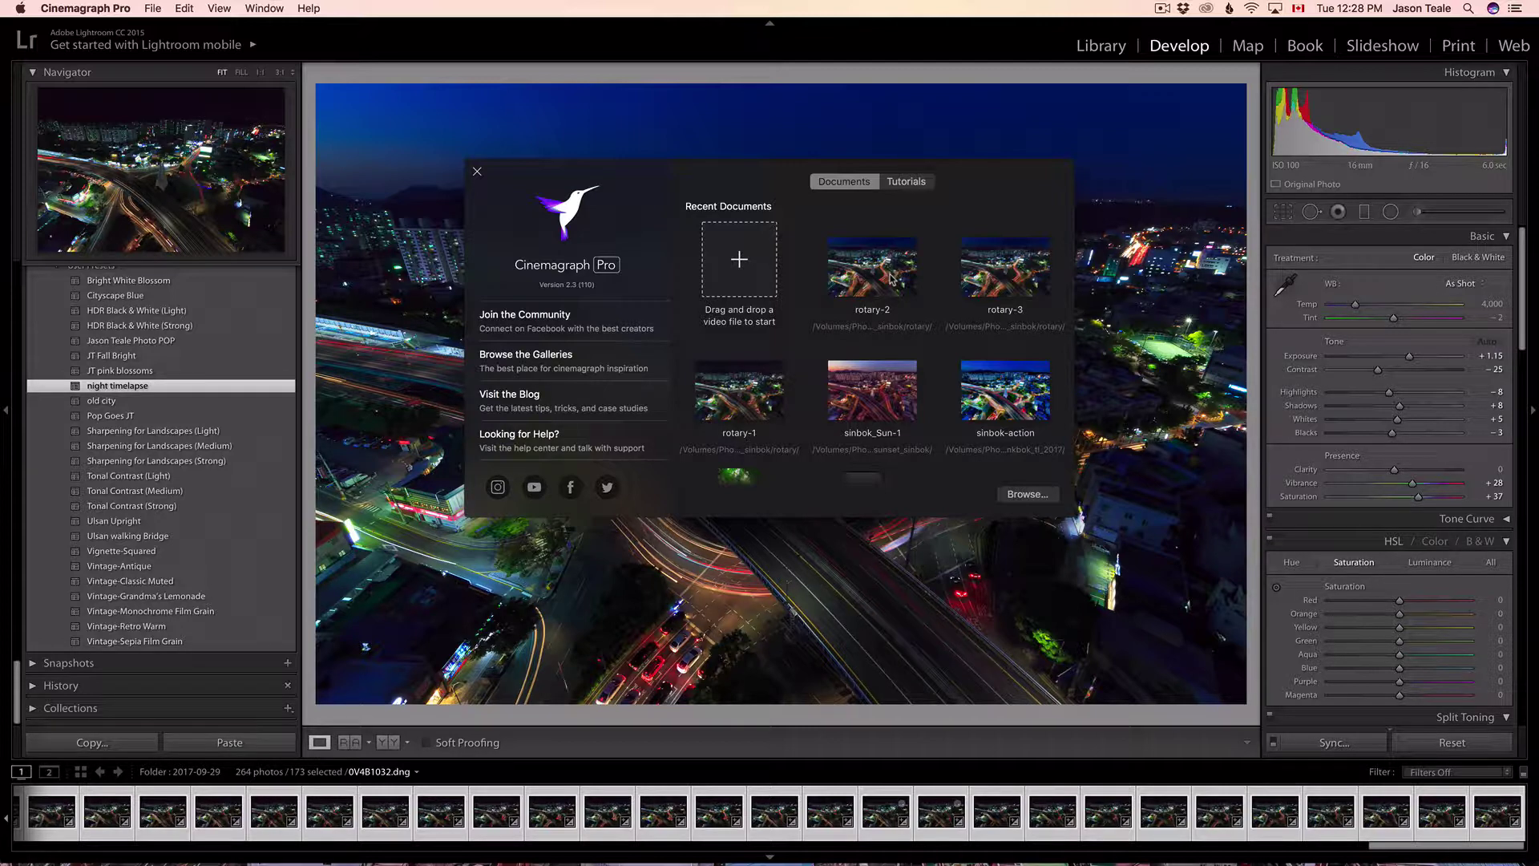
Open the recent document rotary-2 in Cinemagraph Pro and show it full screen.
double_click(892, 278)
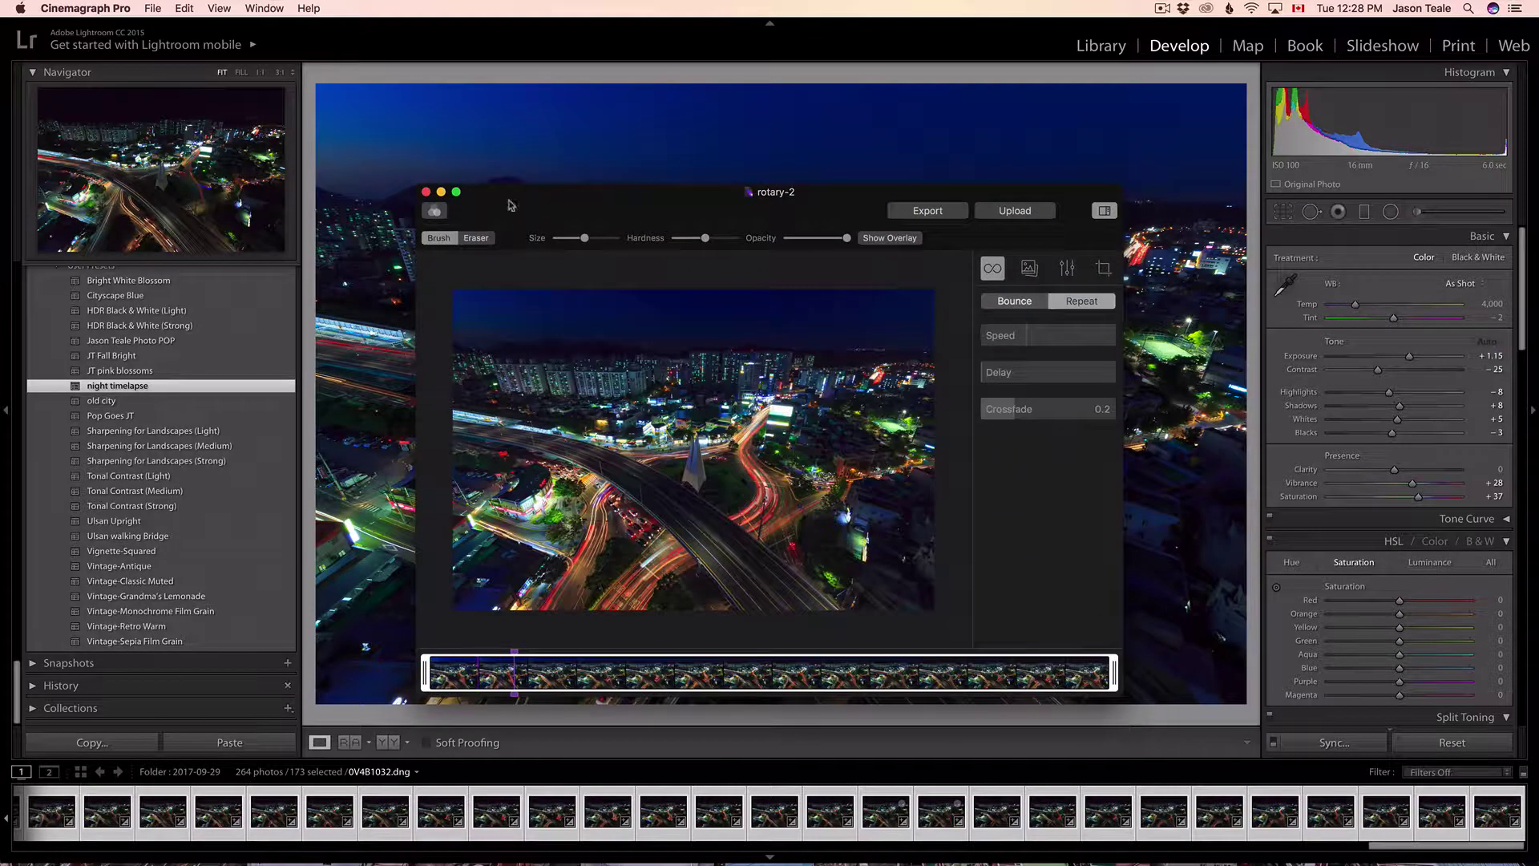
click(456, 193)
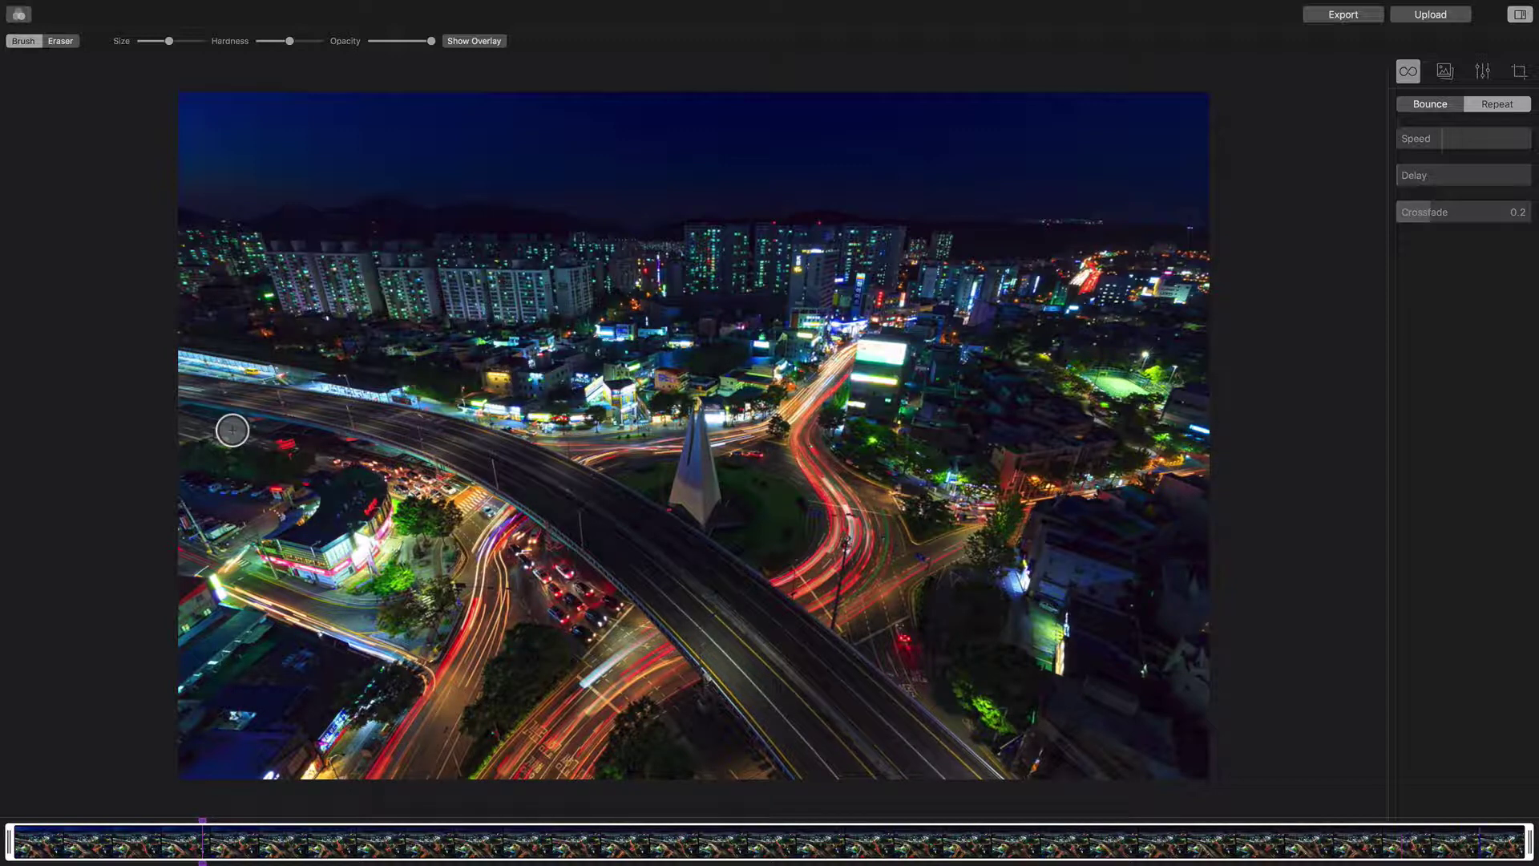
Brush motion onto the street-level roads around the rotary and the distant road, enlarging the brush for the wider areas.
mouse_move(199, 422)
mouse_down()
mouse_move(417, 479)
mouse_move(553, 553)
mouse_move(512, 569)
mouse_move(528, 530)
mouse_up()
key(bracketright)
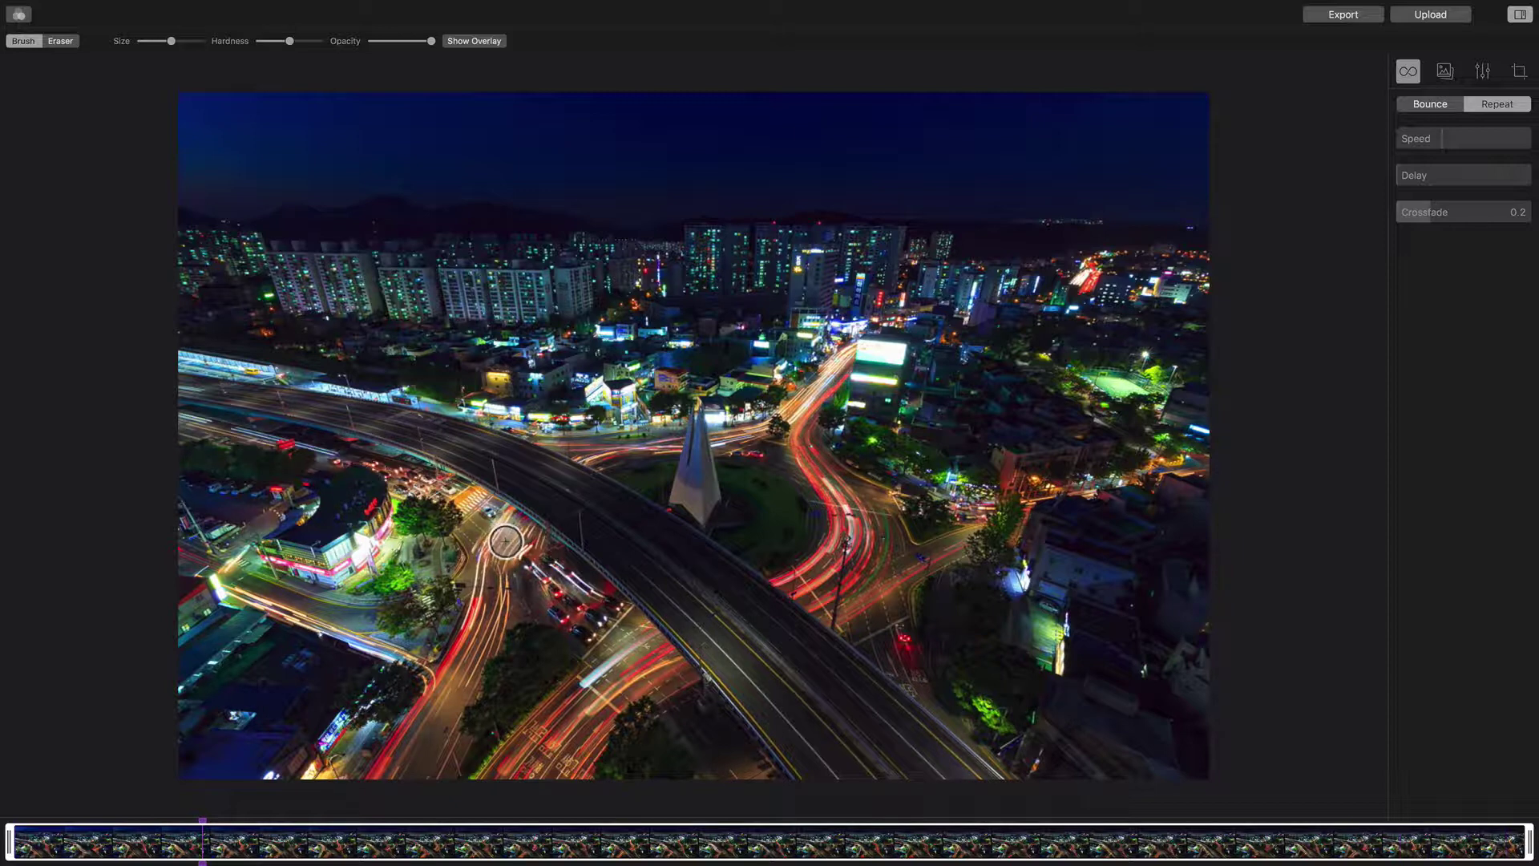
key(bracketright)
key(bracketright)
key(bracketright)
key(bracketright)
key(bracketright)
mouse_move(498, 553)
mouse_down()
mouse_move(459, 696)
mouse_move(395, 765)
mouse_move(443, 666)
mouse_move(208, 577)
mouse_move(271, 555)
mouse_move(272, 508)
mouse_move(180, 497)
mouse_move(275, 503)
mouse_move(233, 559)
mouse_up()
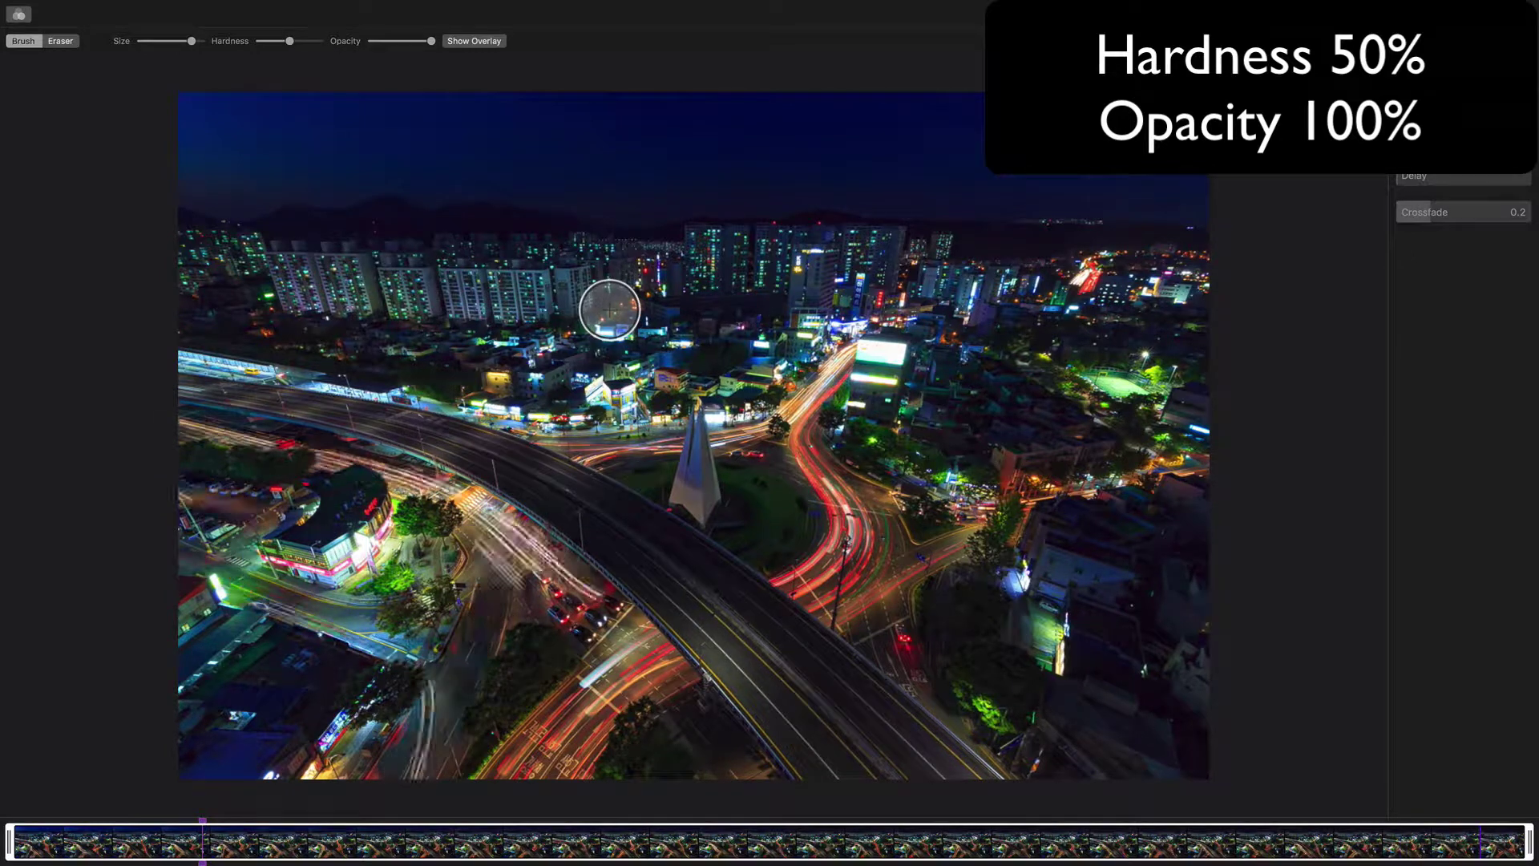
mouse_move(771, 403)
mouse_down()
mouse_move(841, 550)
mouse_move(965, 539)
mouse_move(732, 426)
mouse_move(834, 594)
mouse_move(1054, 793)
mouse_move(1099, 495)
mouse_move(1085, 275)
mouse_up()
mouse_move(689, 435)
mouse_down()
mouse_move(561, 429)
mouse_move(179, 354)
mouse_move(469, 581)
mouse_move(327, 614)
mouse_move(629, 631)
mouse_move(742, 778)
mouse_move(532, 564)
mouse_move(601, 611)
mouse_up()
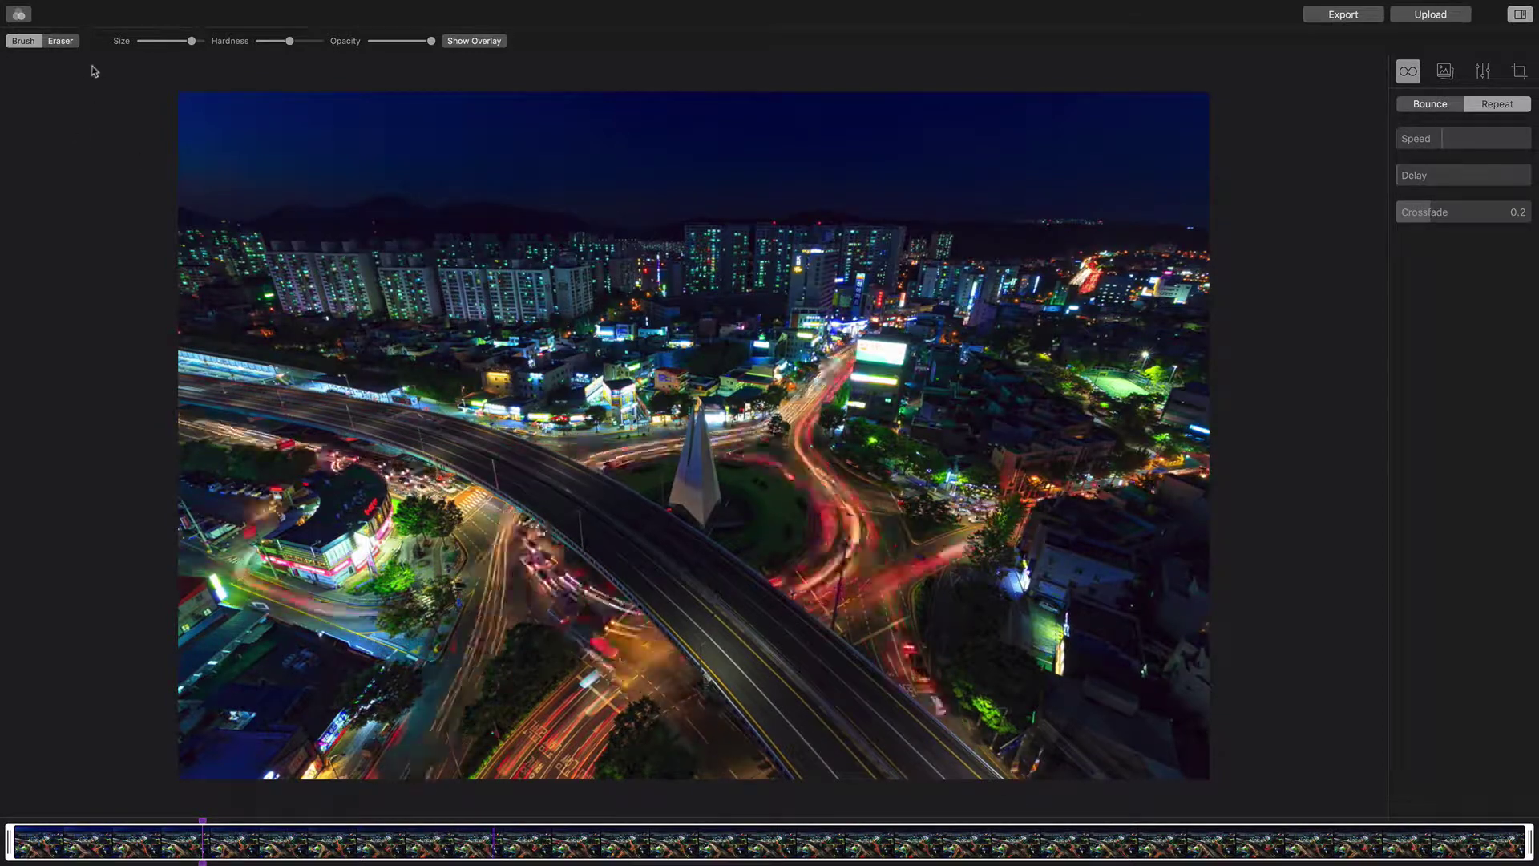
Switch to the eraser, show the mask overlay and reduce the eraser size for cleaning up the mask edges.
click(62, 42)
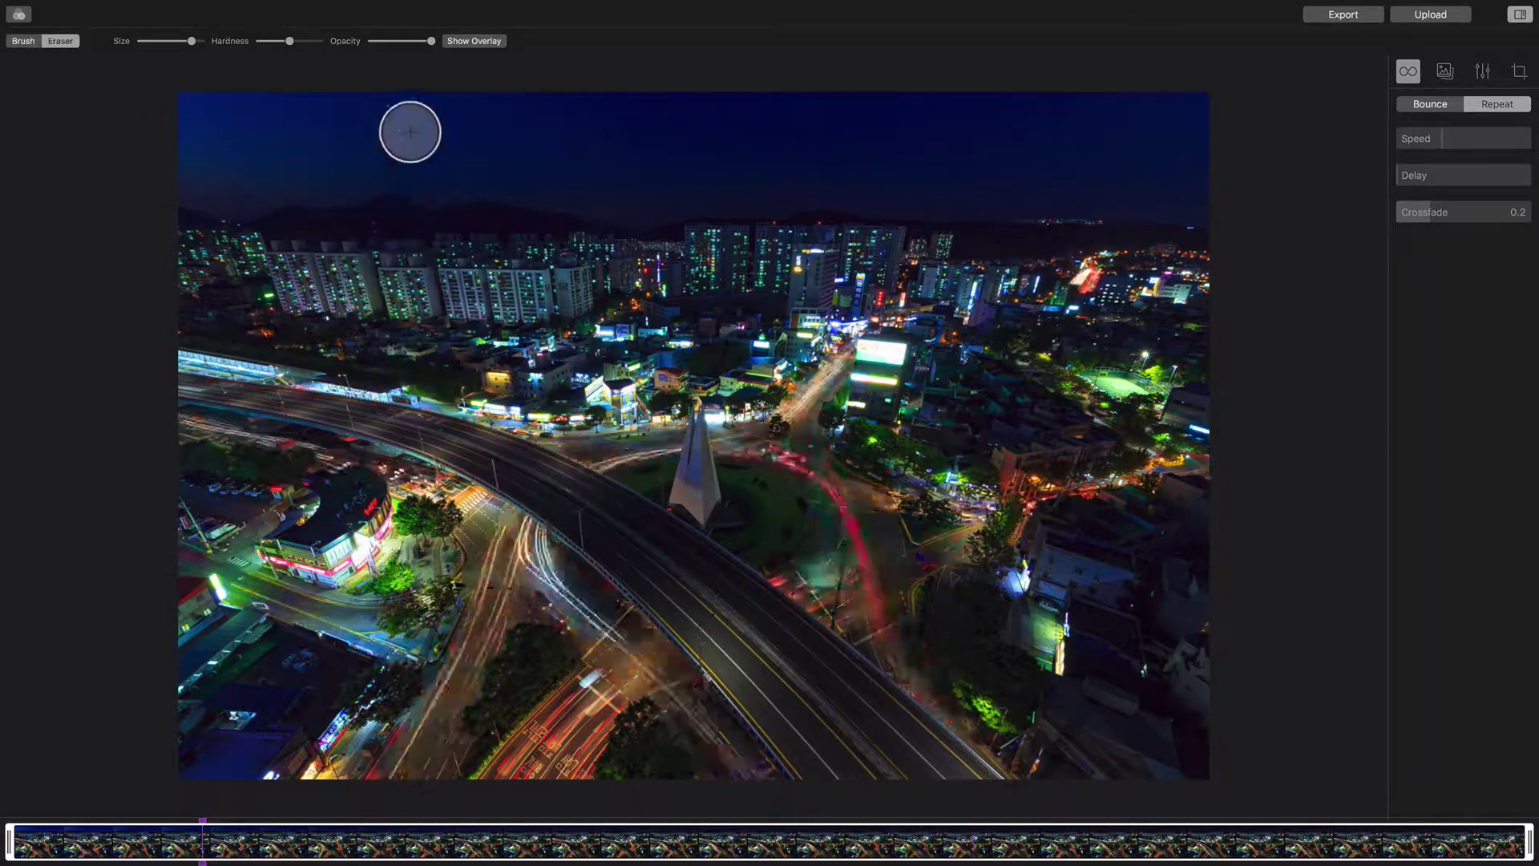
click(454, 45)
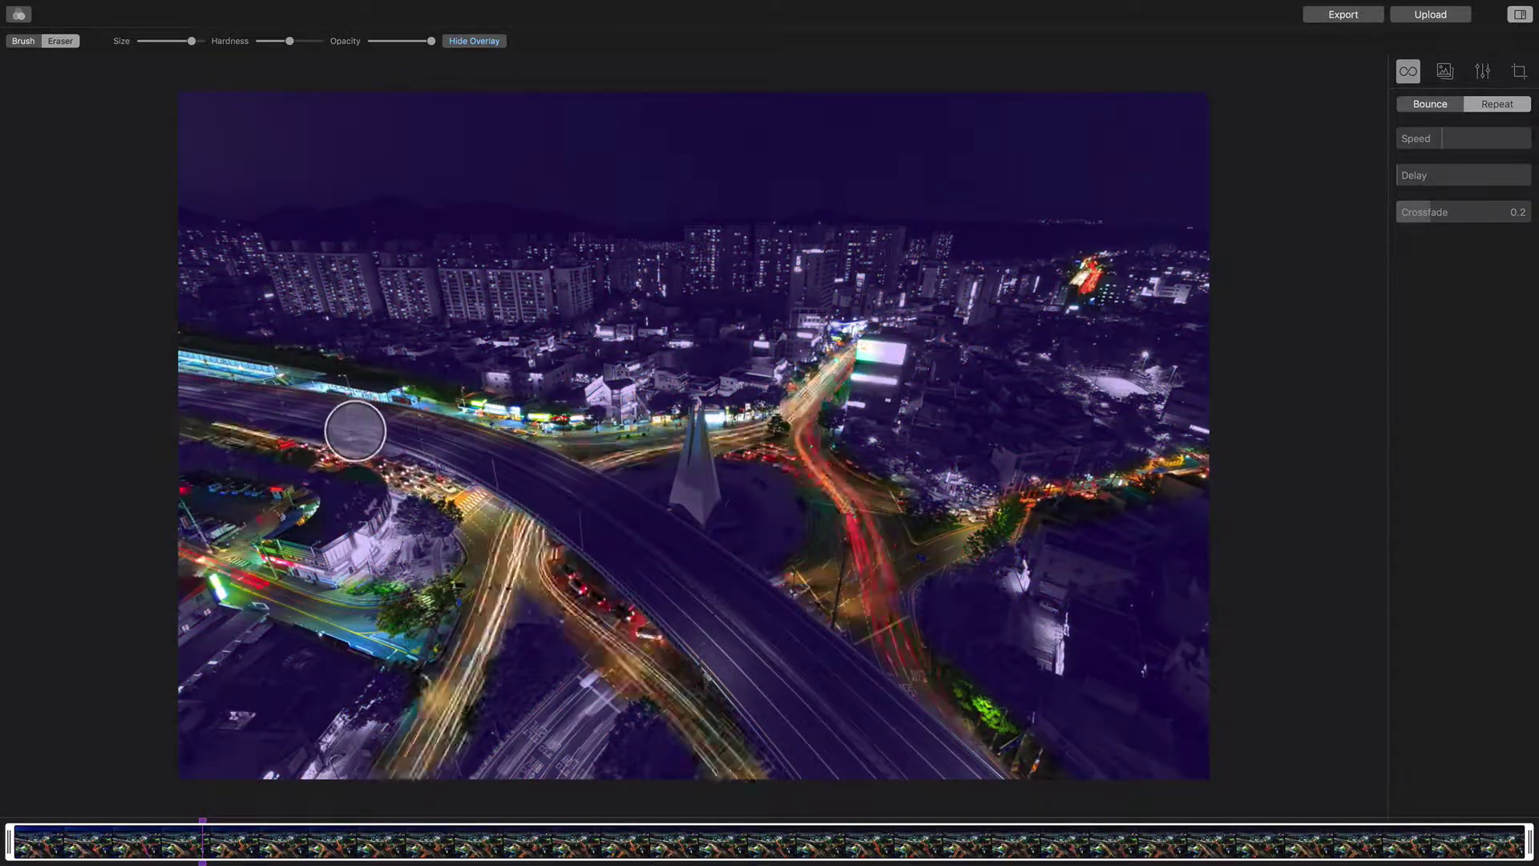
key(bracketleft)
key(bracketleft)
key(bracketleft)
key(bracketleft)
key(bracketleft)
key(bracketleft)
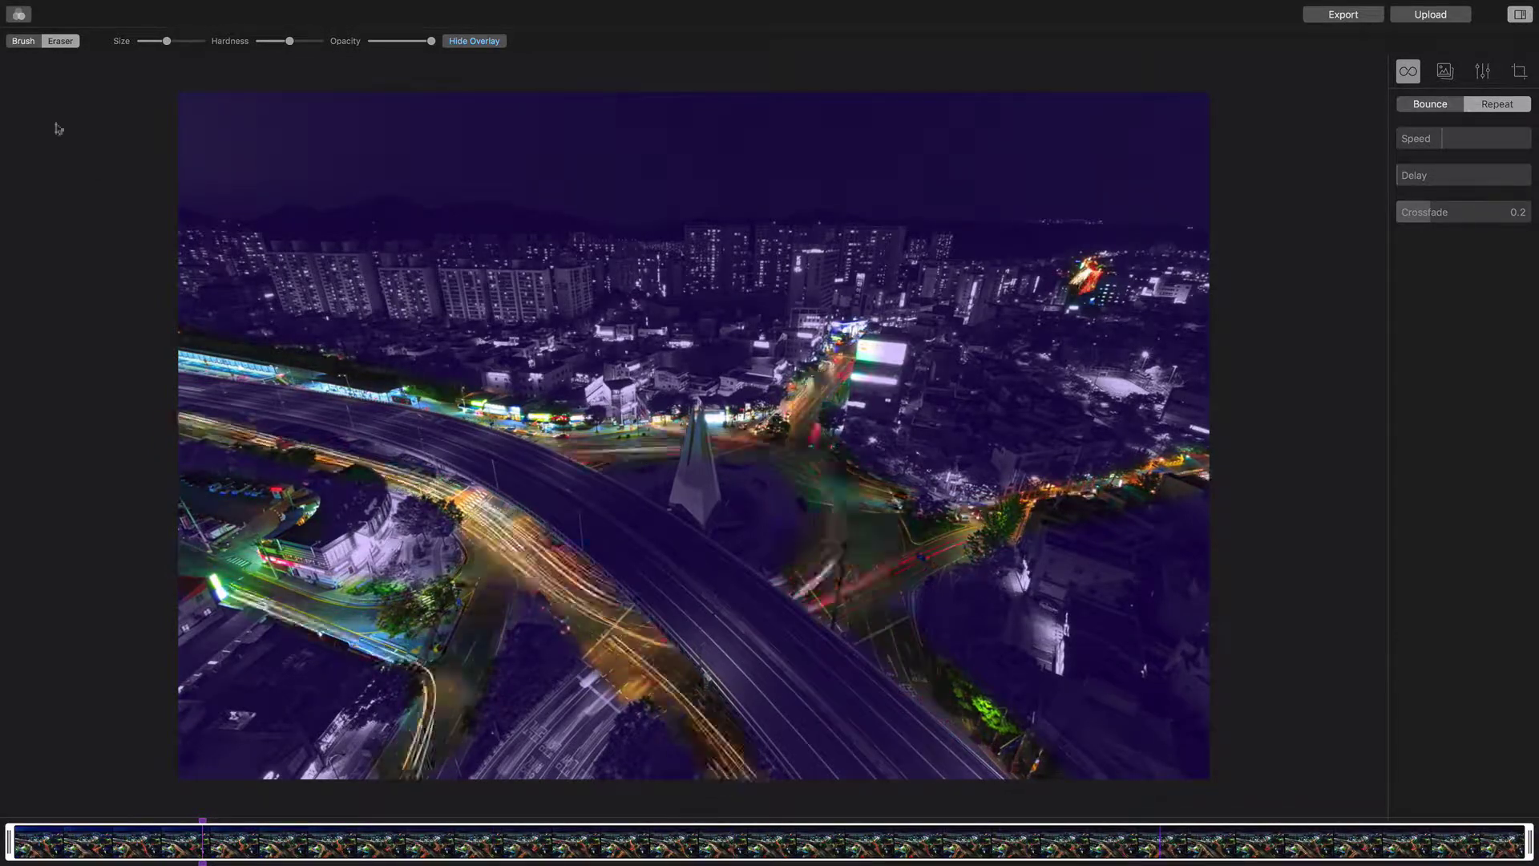
Alternate between brush and eraser, shrinking the eraser further to refine the mask around the white monument.
click(25, 42)
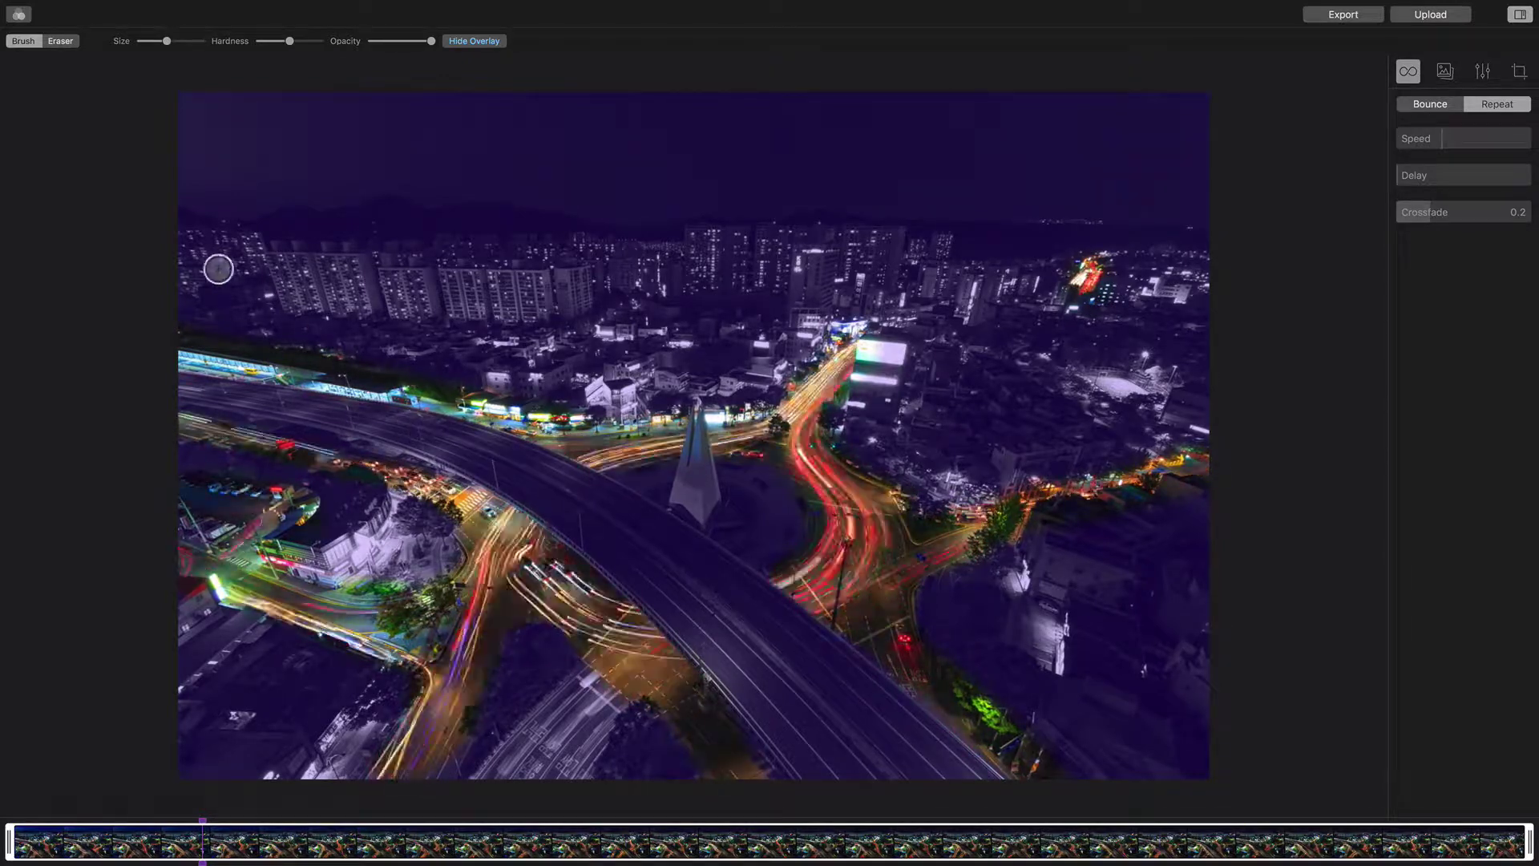
click(61, 42)
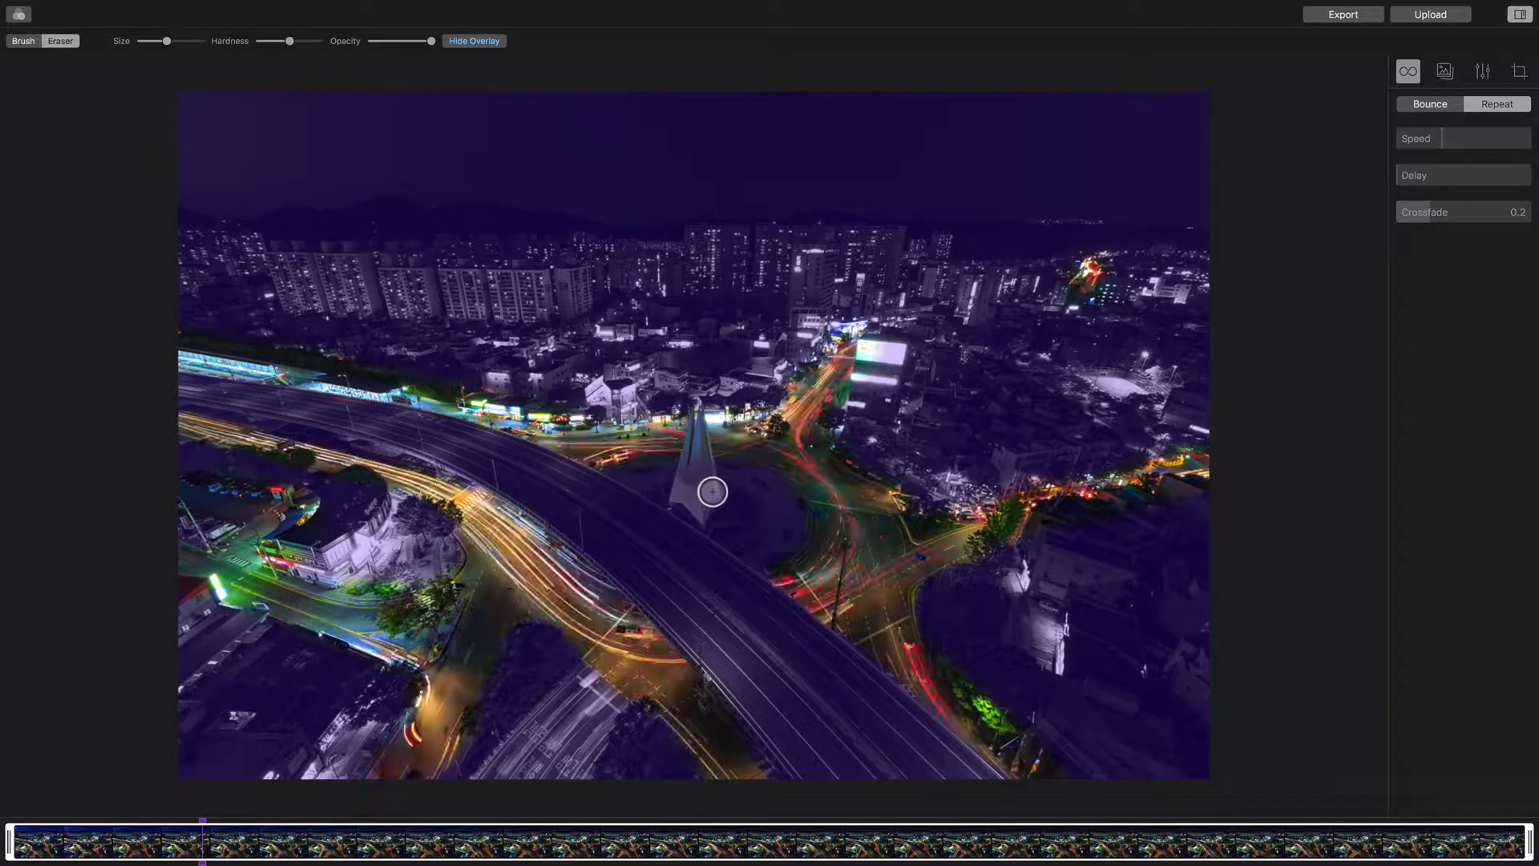
key(bracketleft)
key(bracketleft)
key(bracketleft)
key(bracketleft)
key(bracketleft)
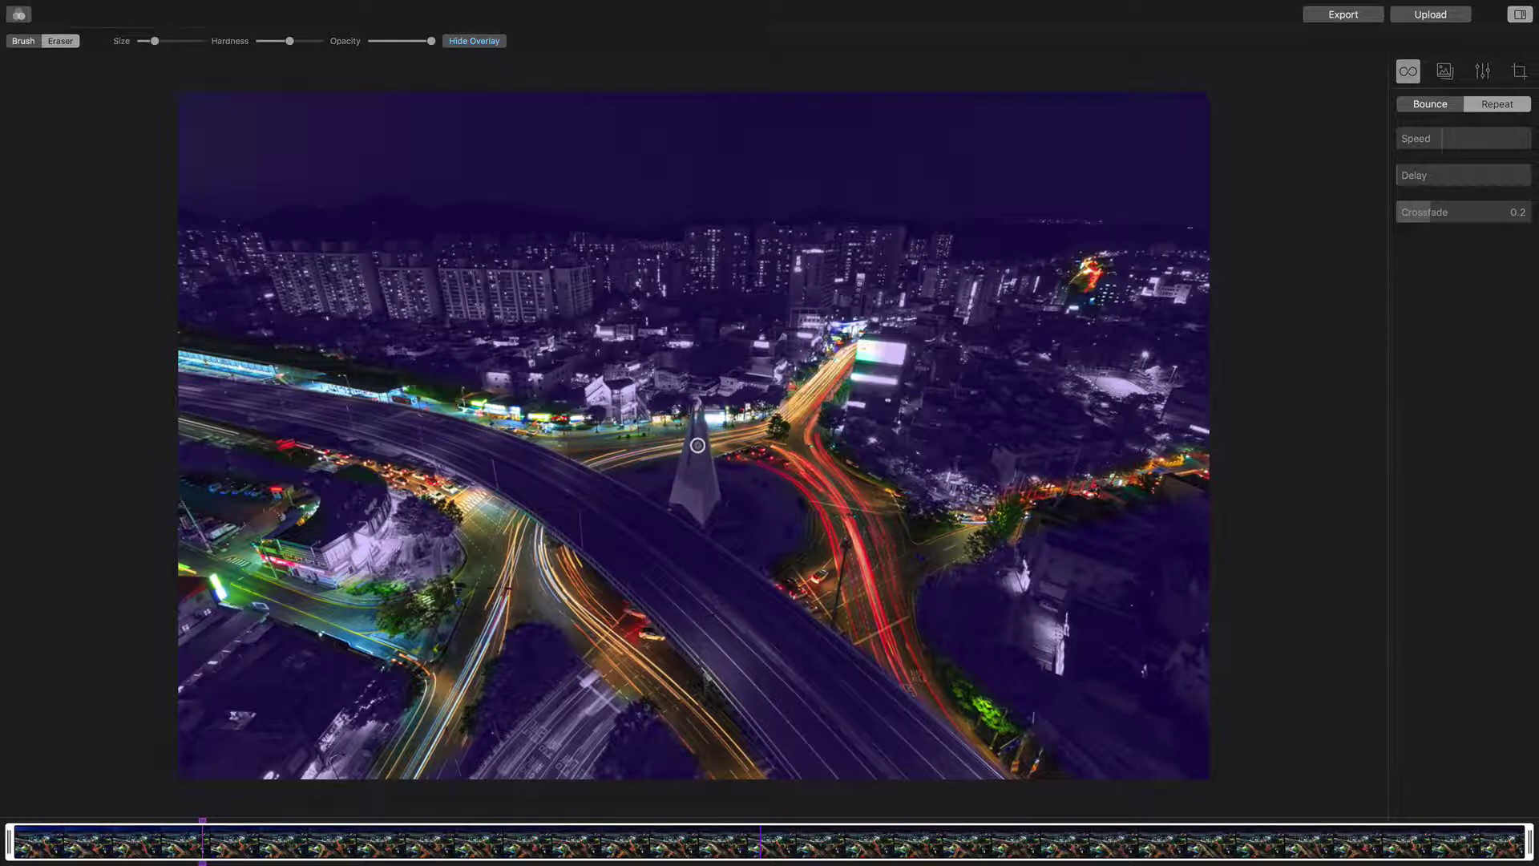
key(bracketleft)
key(bracketleft)
key(bracketleft)
key(bracketleft)
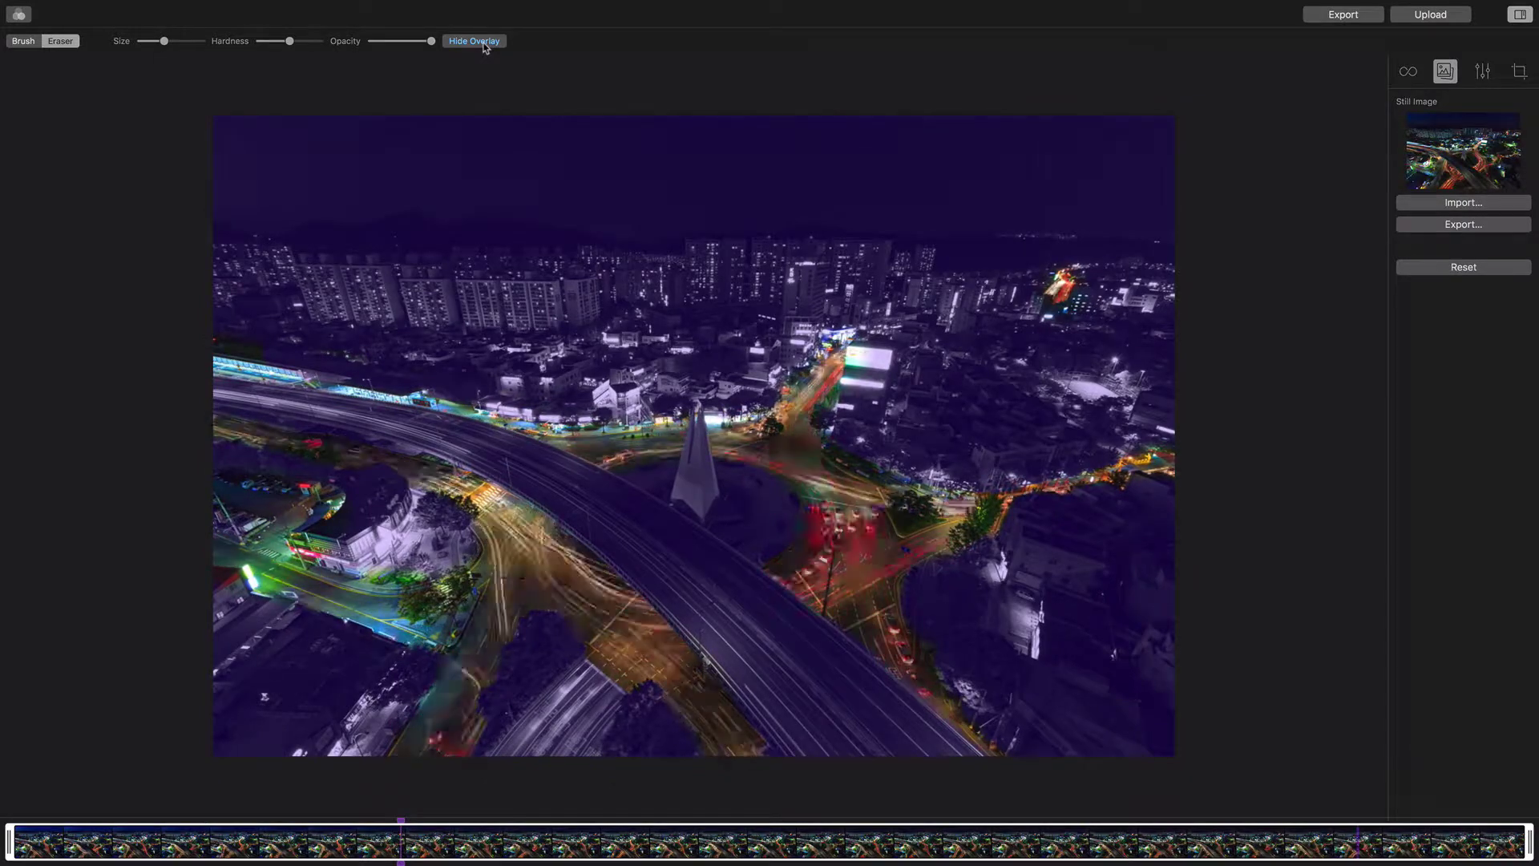
Hide the mask overlay and set the loop speed to 0.9 after trying faster and slower values.
click(474, 41)
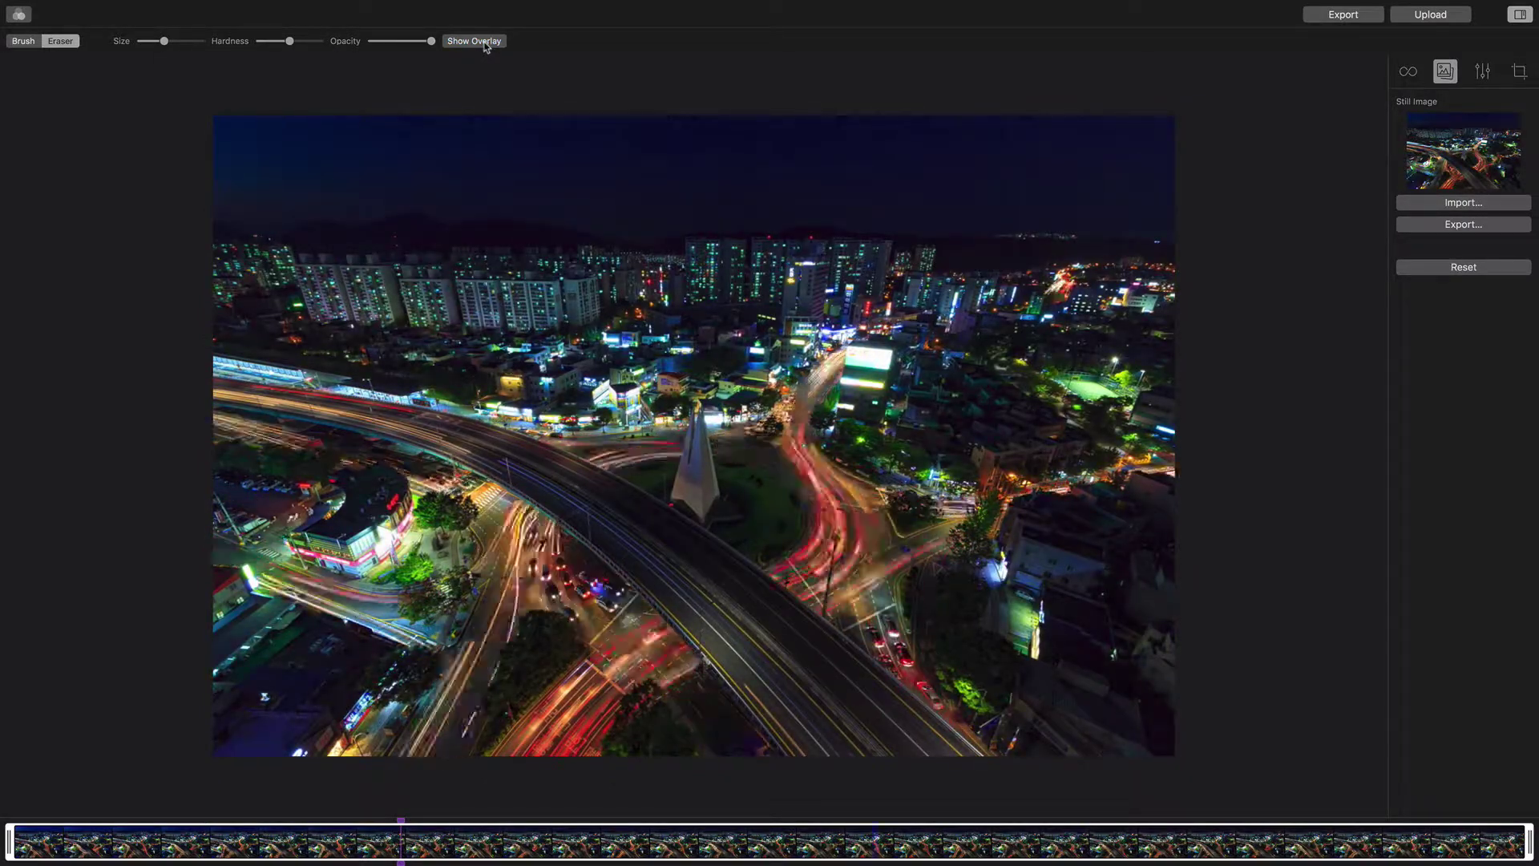
click(1408, 71)
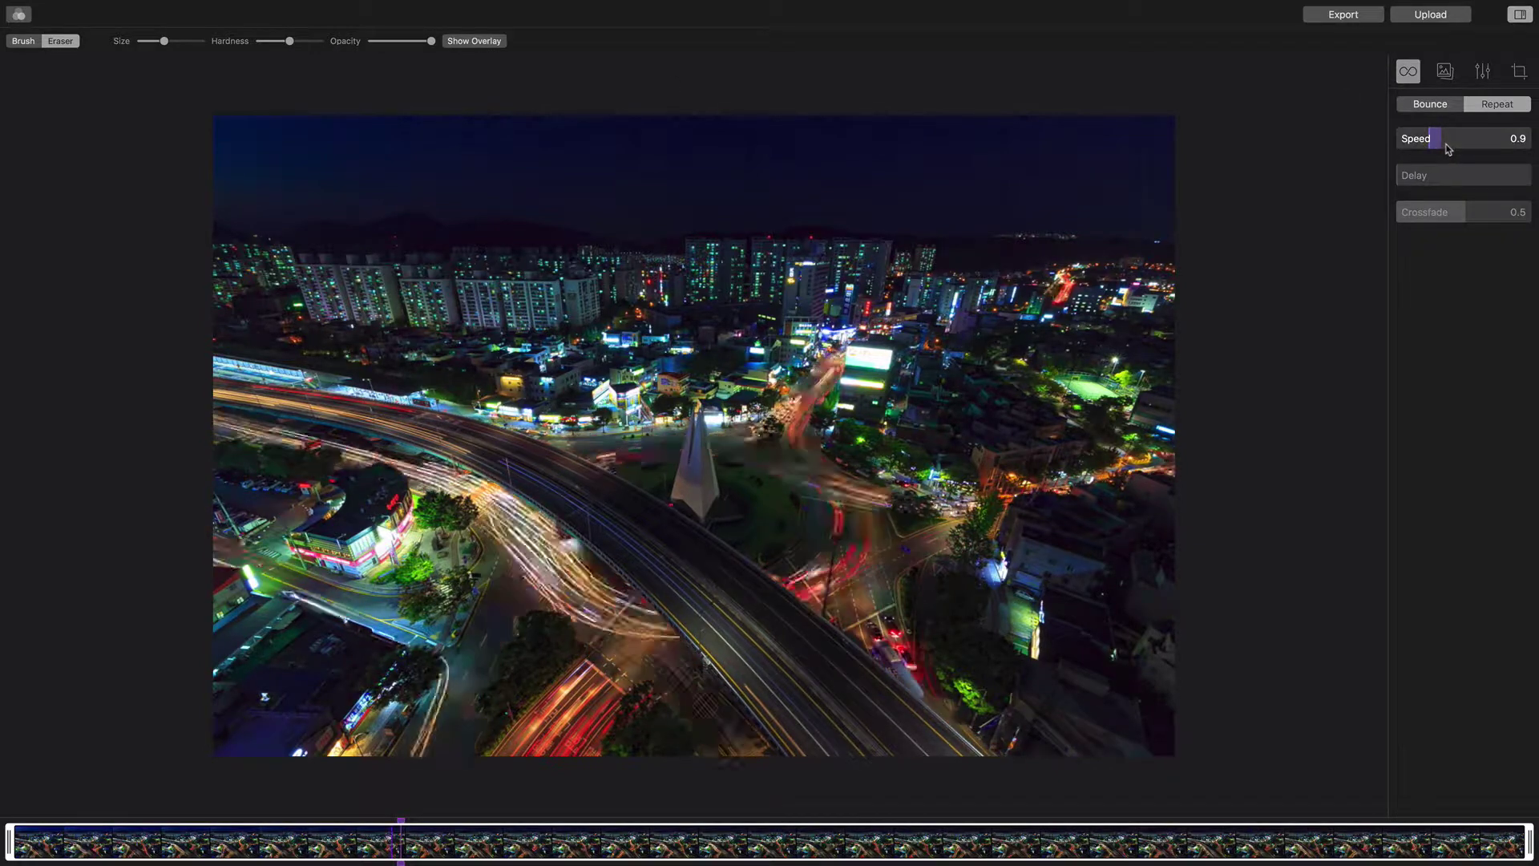
drag(1433, 148, 1501, 149)
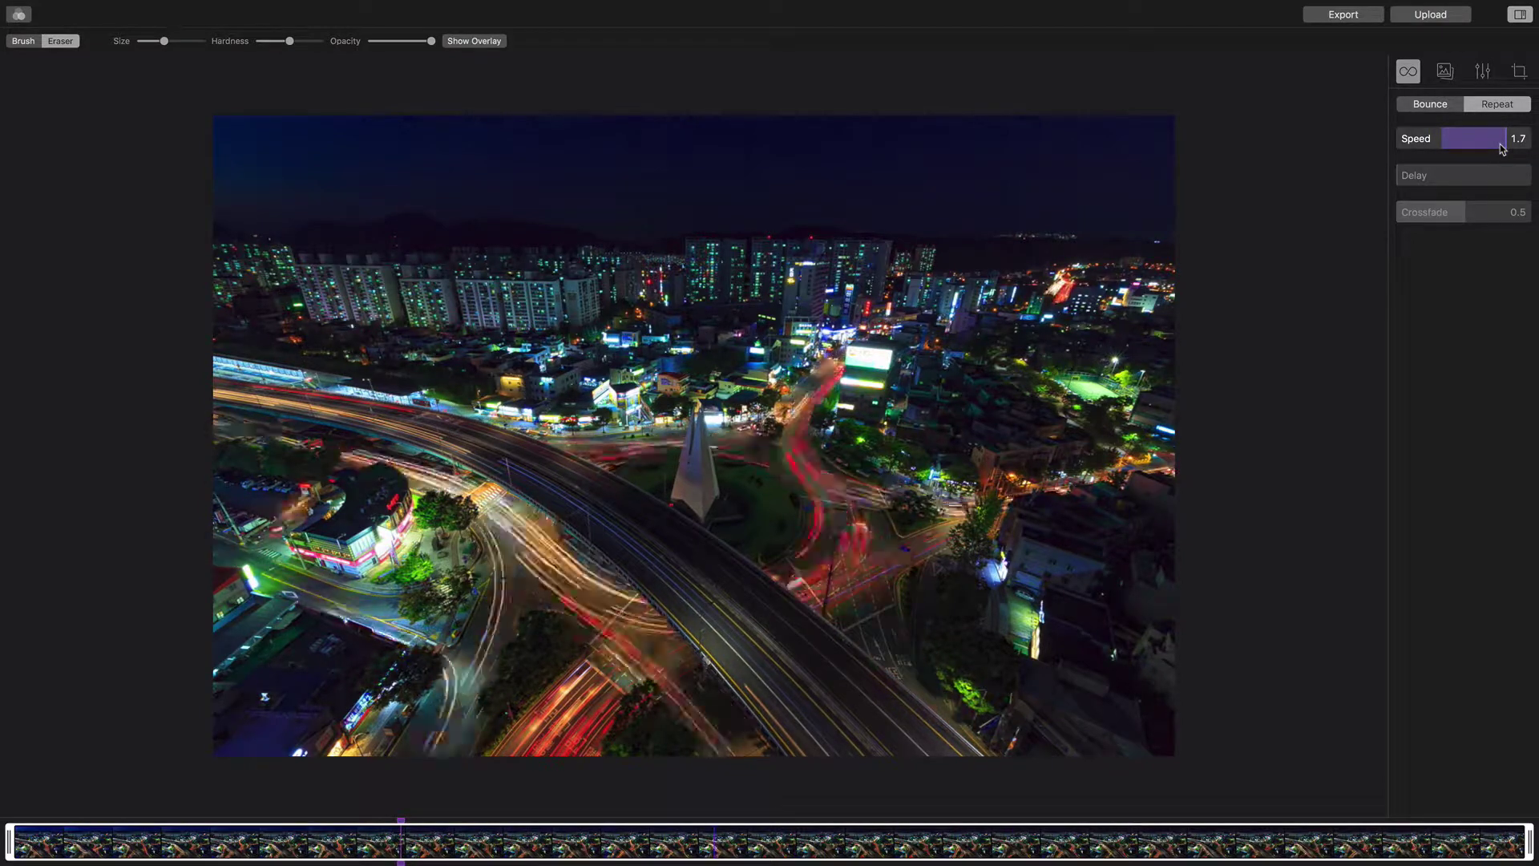
drag(1501, 148, 1404, 148)
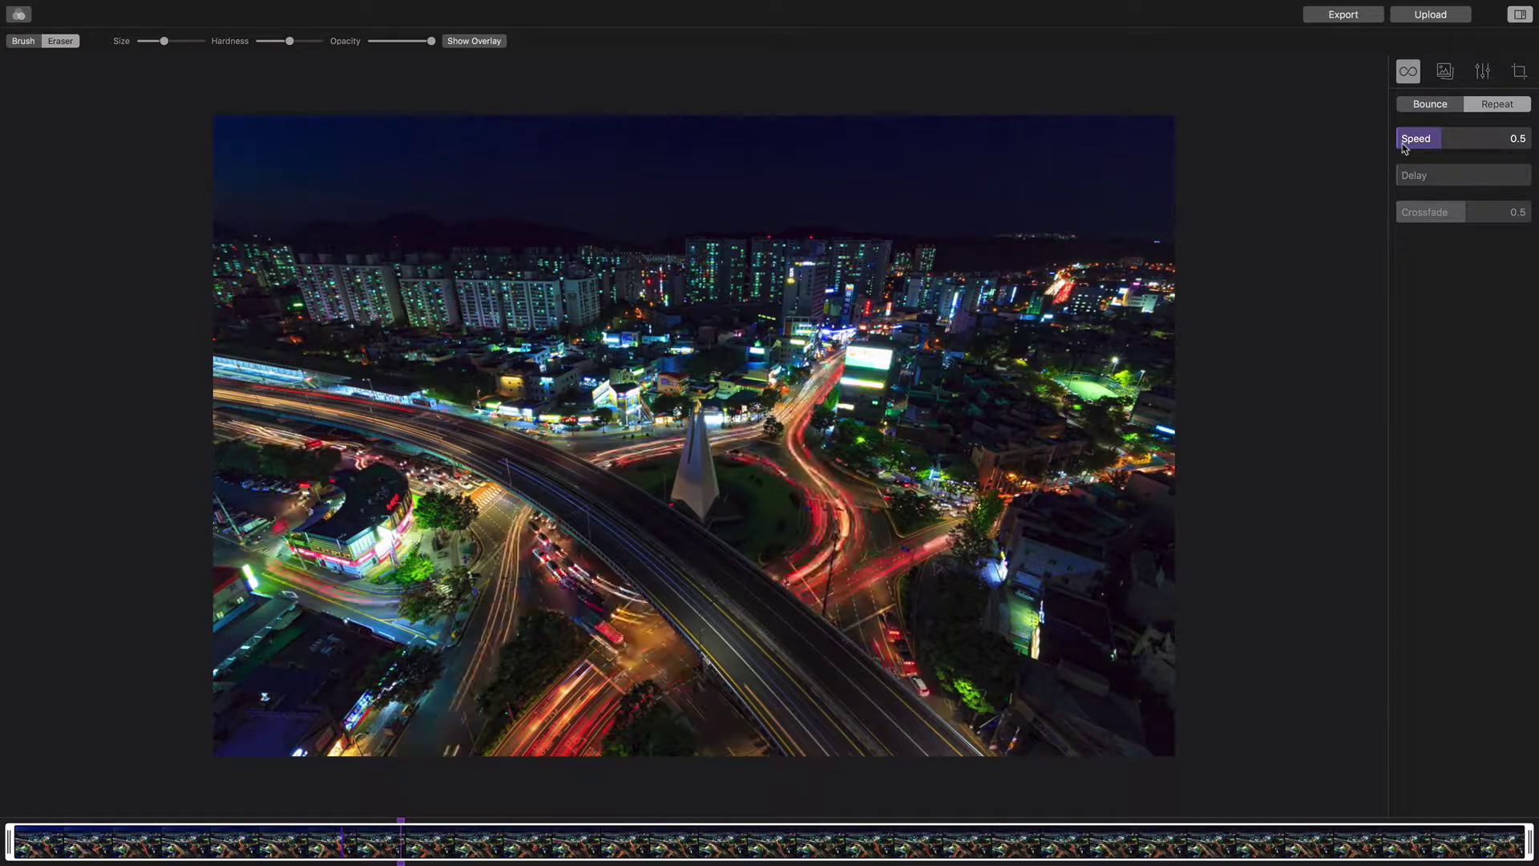
drag(1404, 148, 1429, 148)
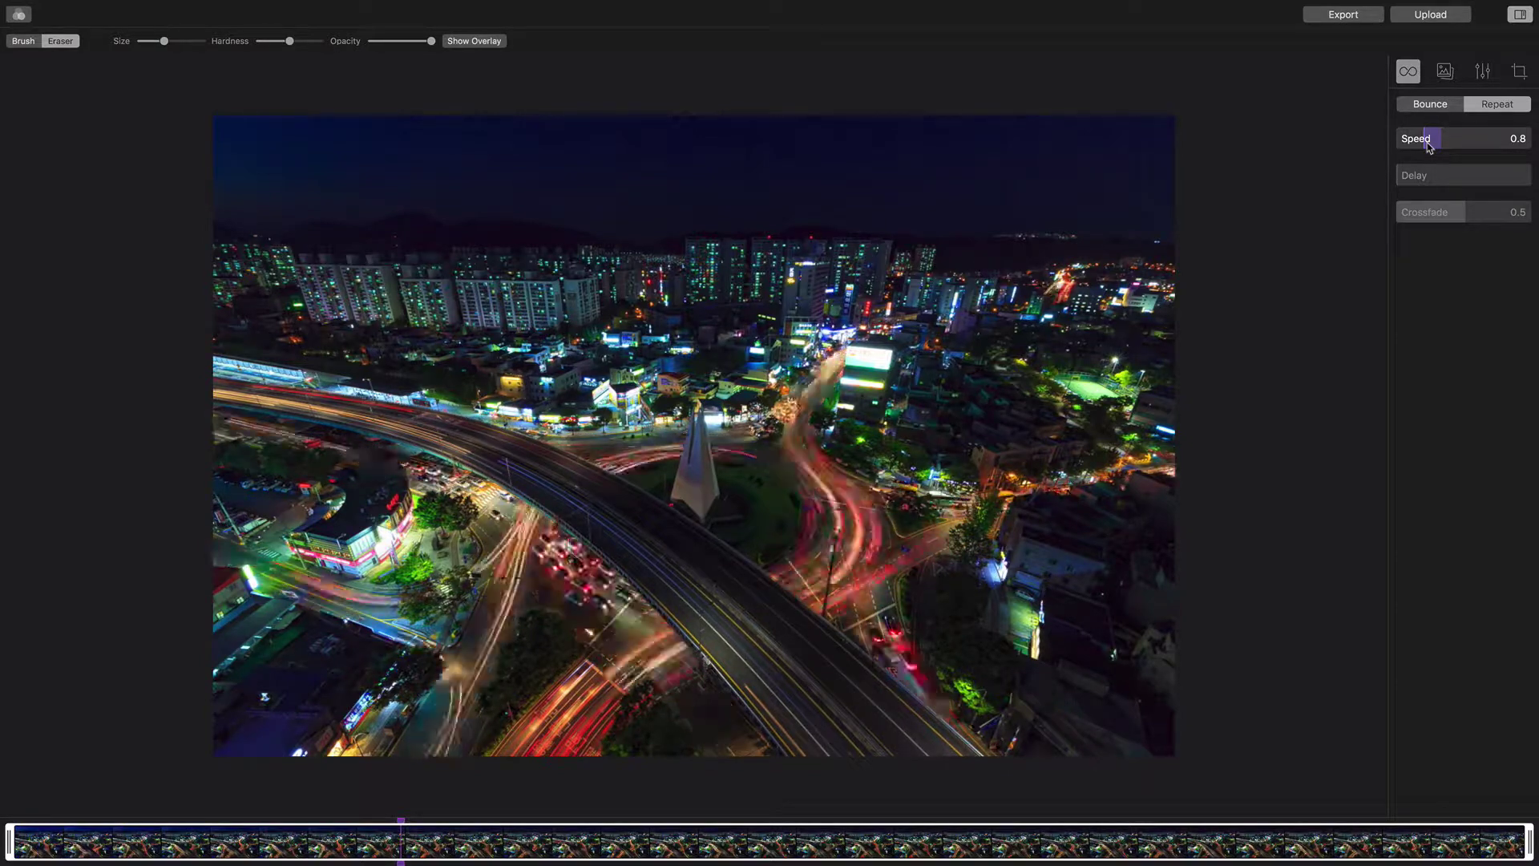
drag(1429, 148, 1405, 149)
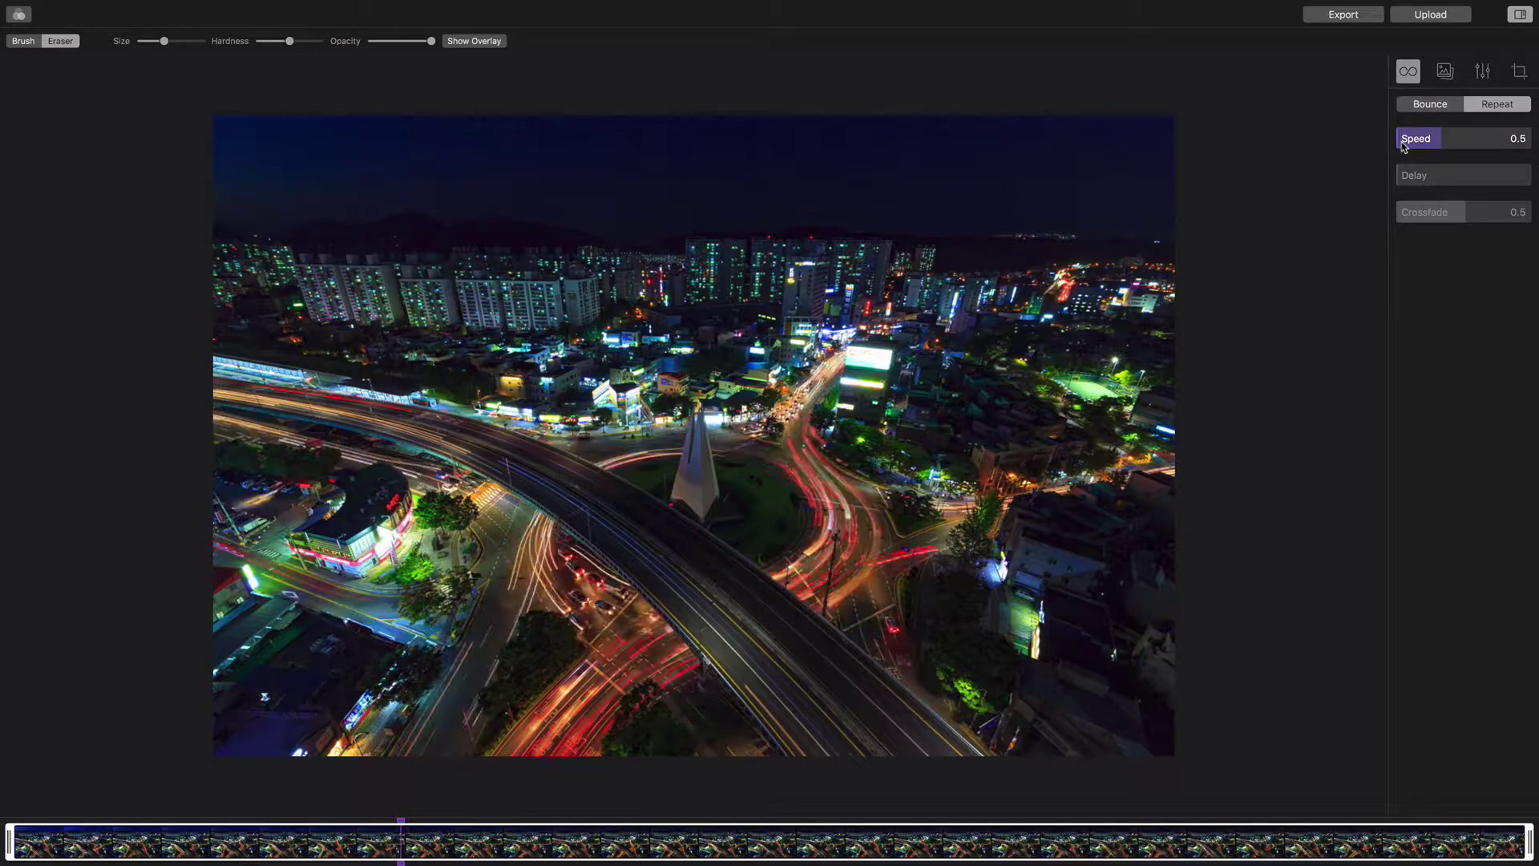
drag(1404, 149, 1439, 147)
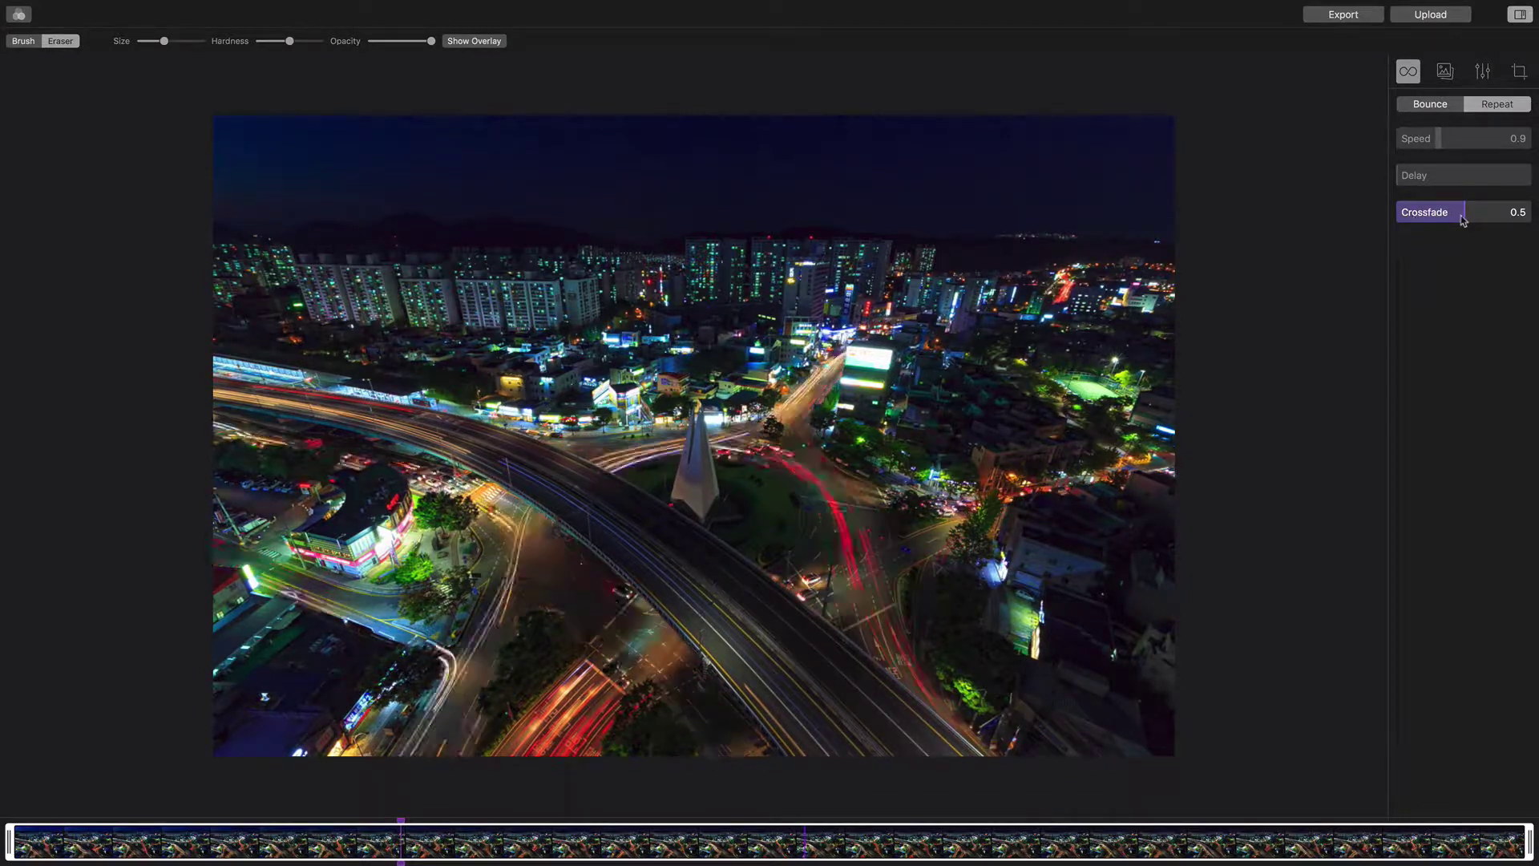
Set the loop's crossfade to 0.7 after trying higher and lower values.
drag(1464, 220, 1507, 222)
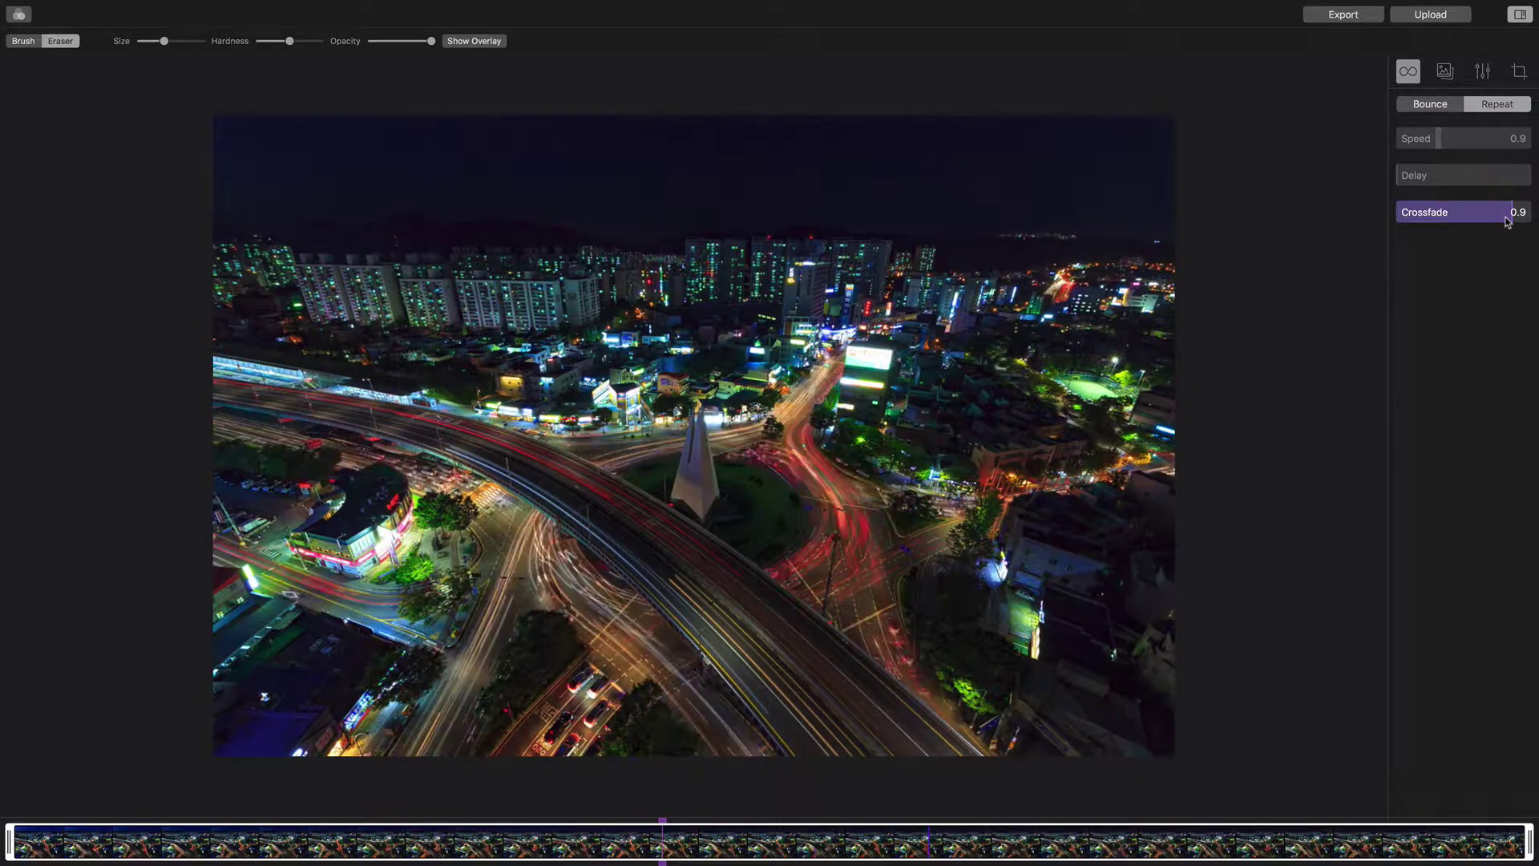
drag(1508, 222, 1477, 221)
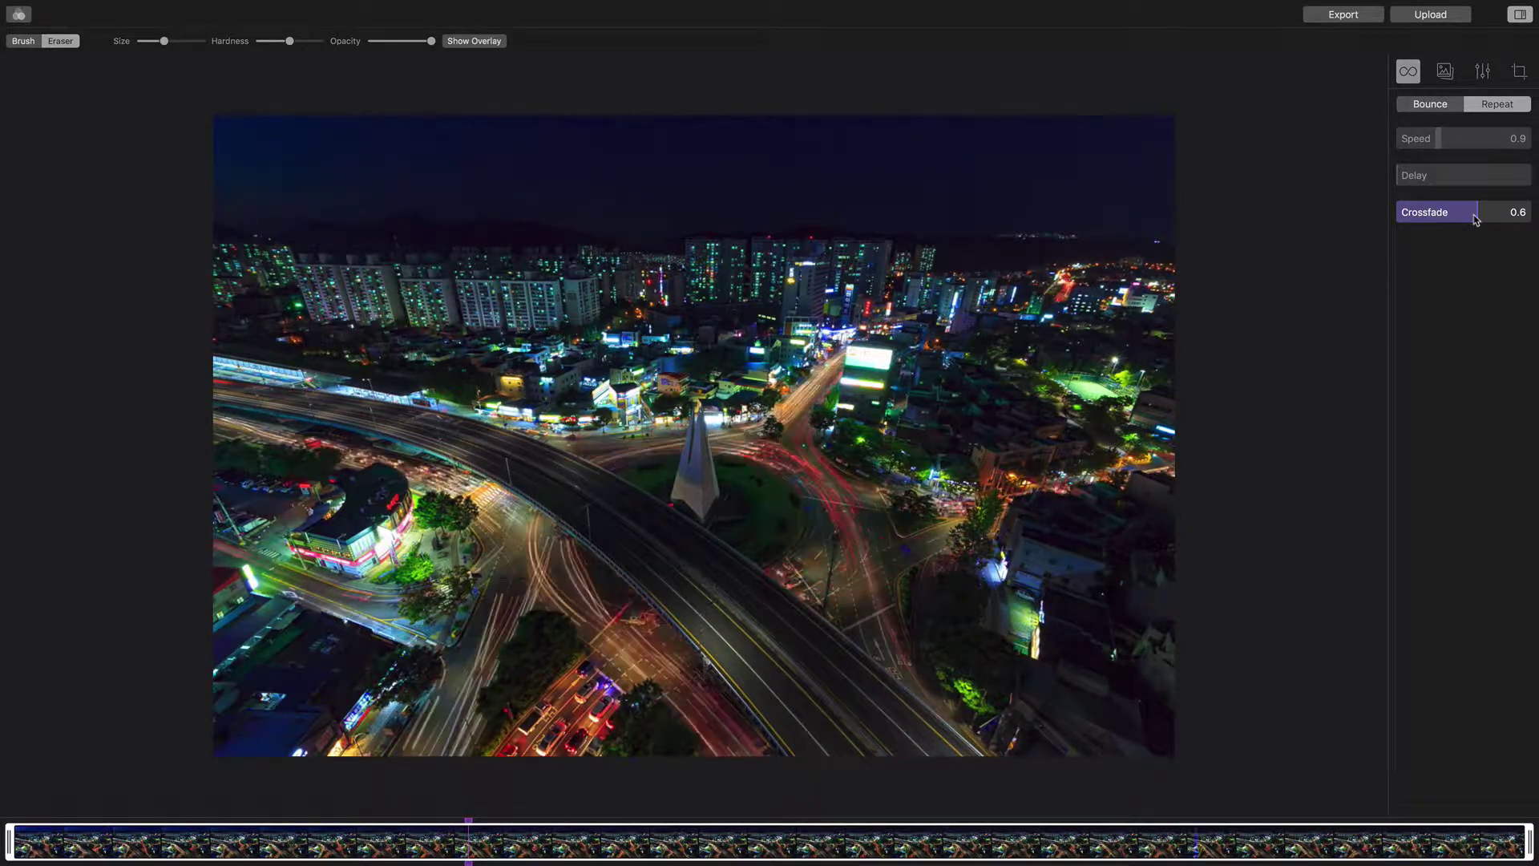
drag(1478, 221, 1487, 222)
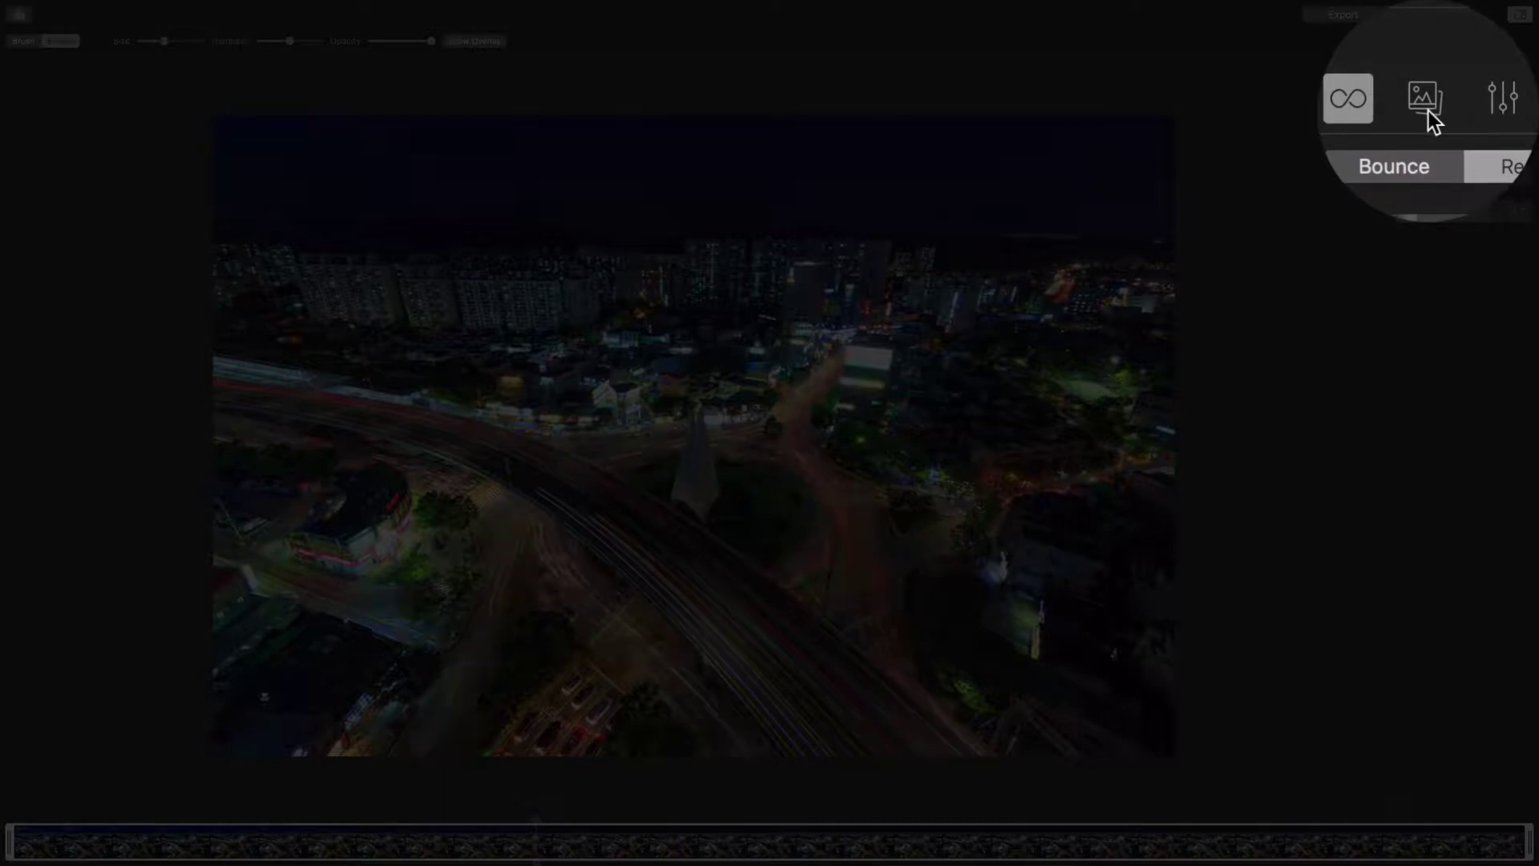
Import 0V4B0871-Edit.jpg from the rotary folder as the cinemagraph's still image.
click(1428, 111)
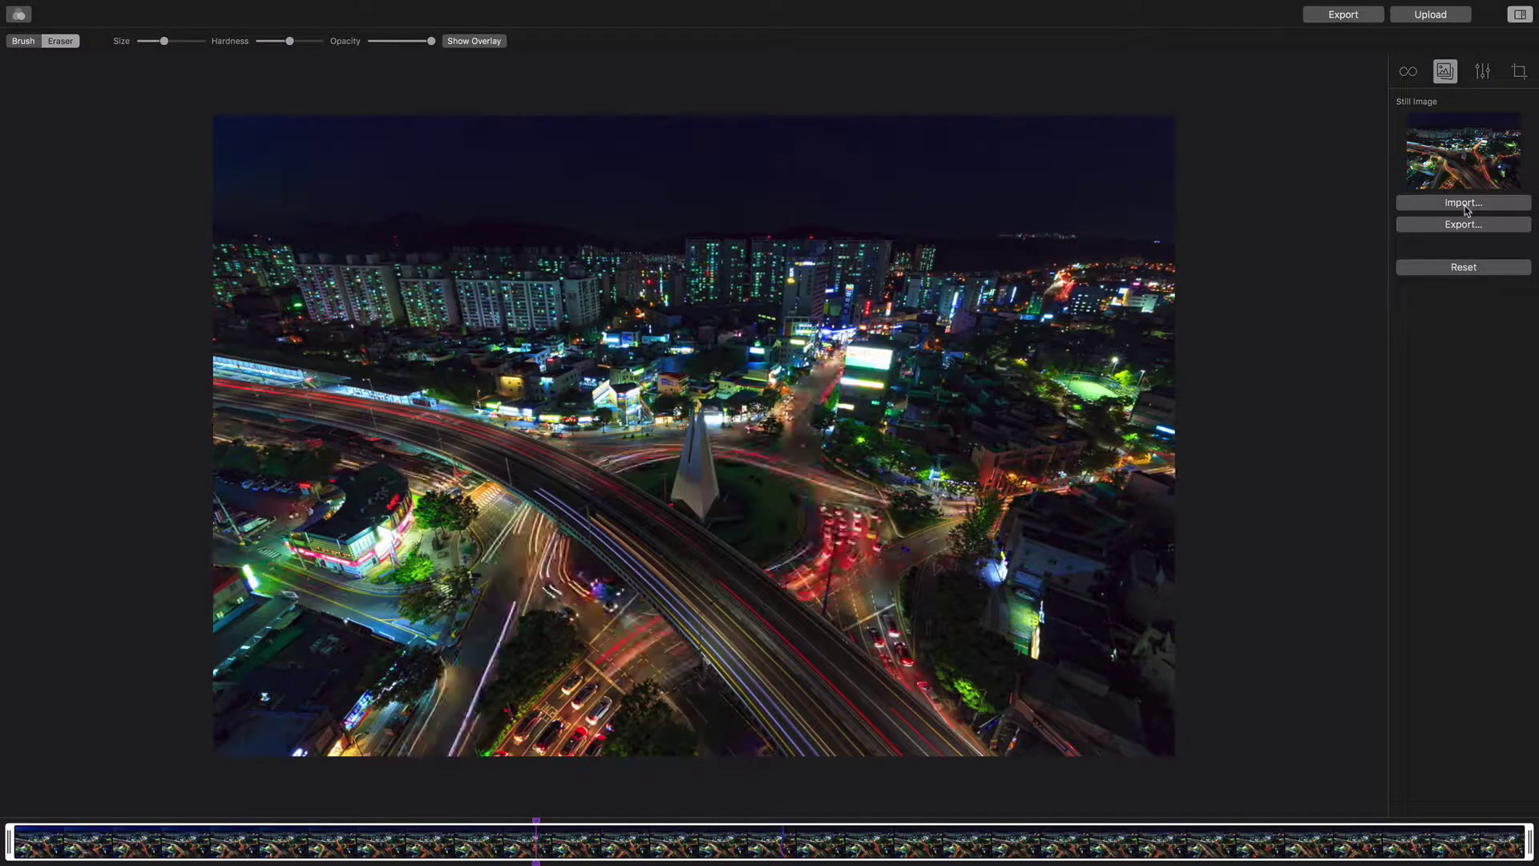
click(1464, 204)
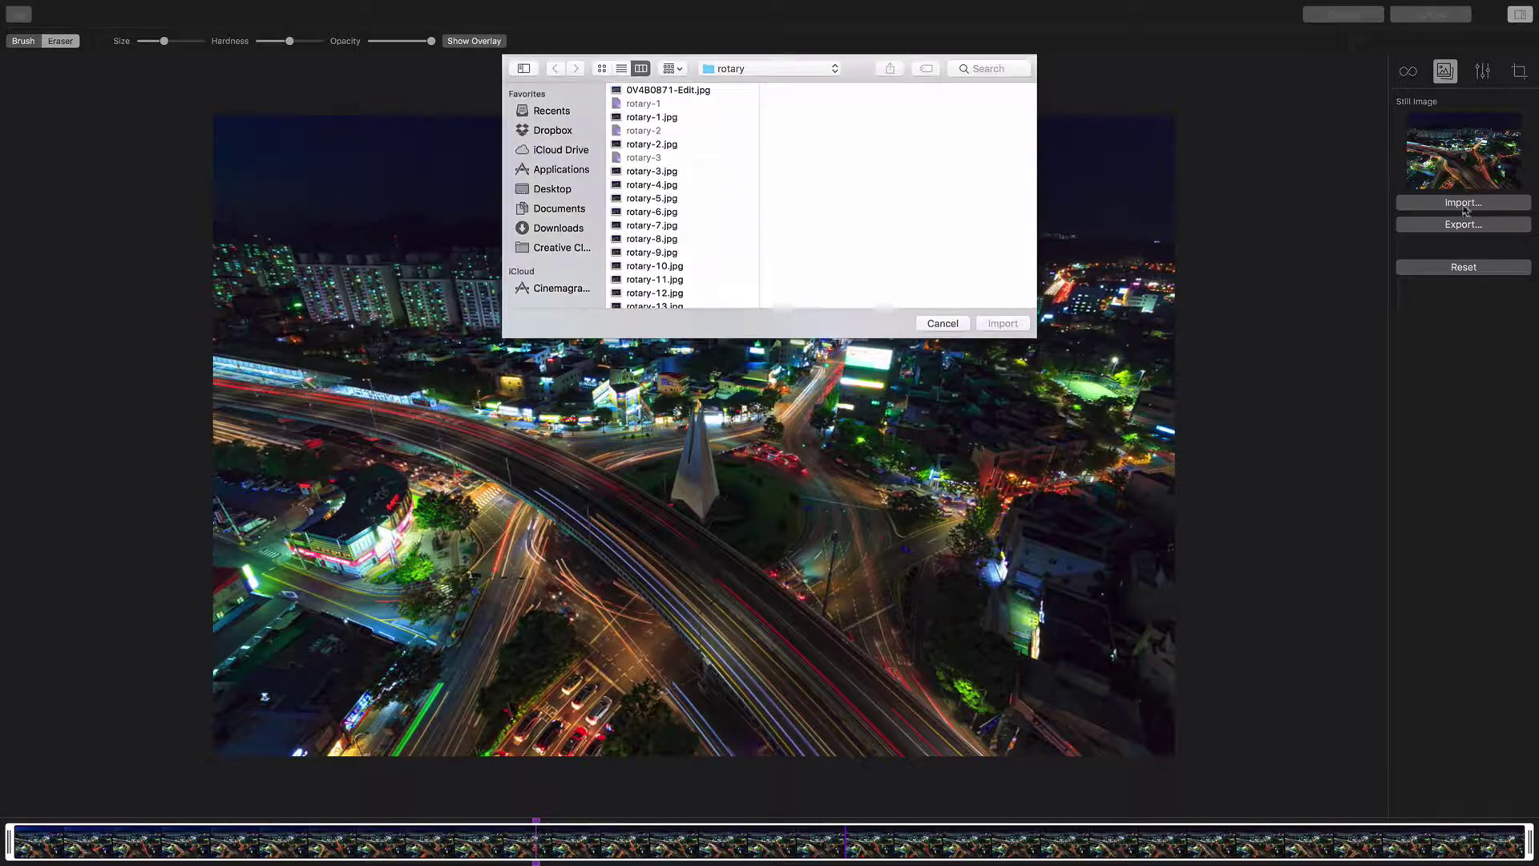
click(674, 91)
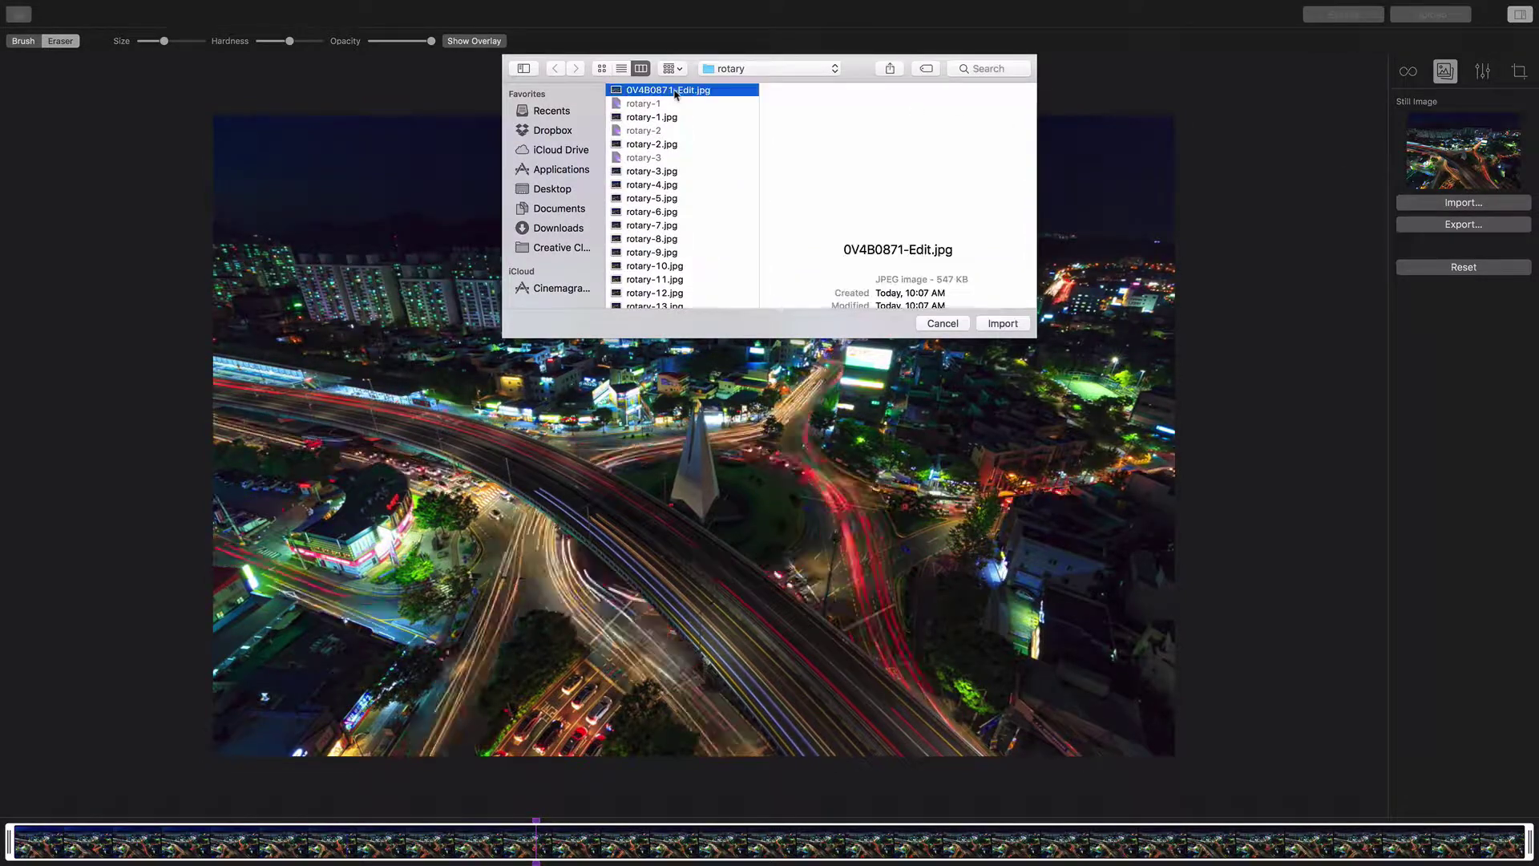
click(1003, 325)
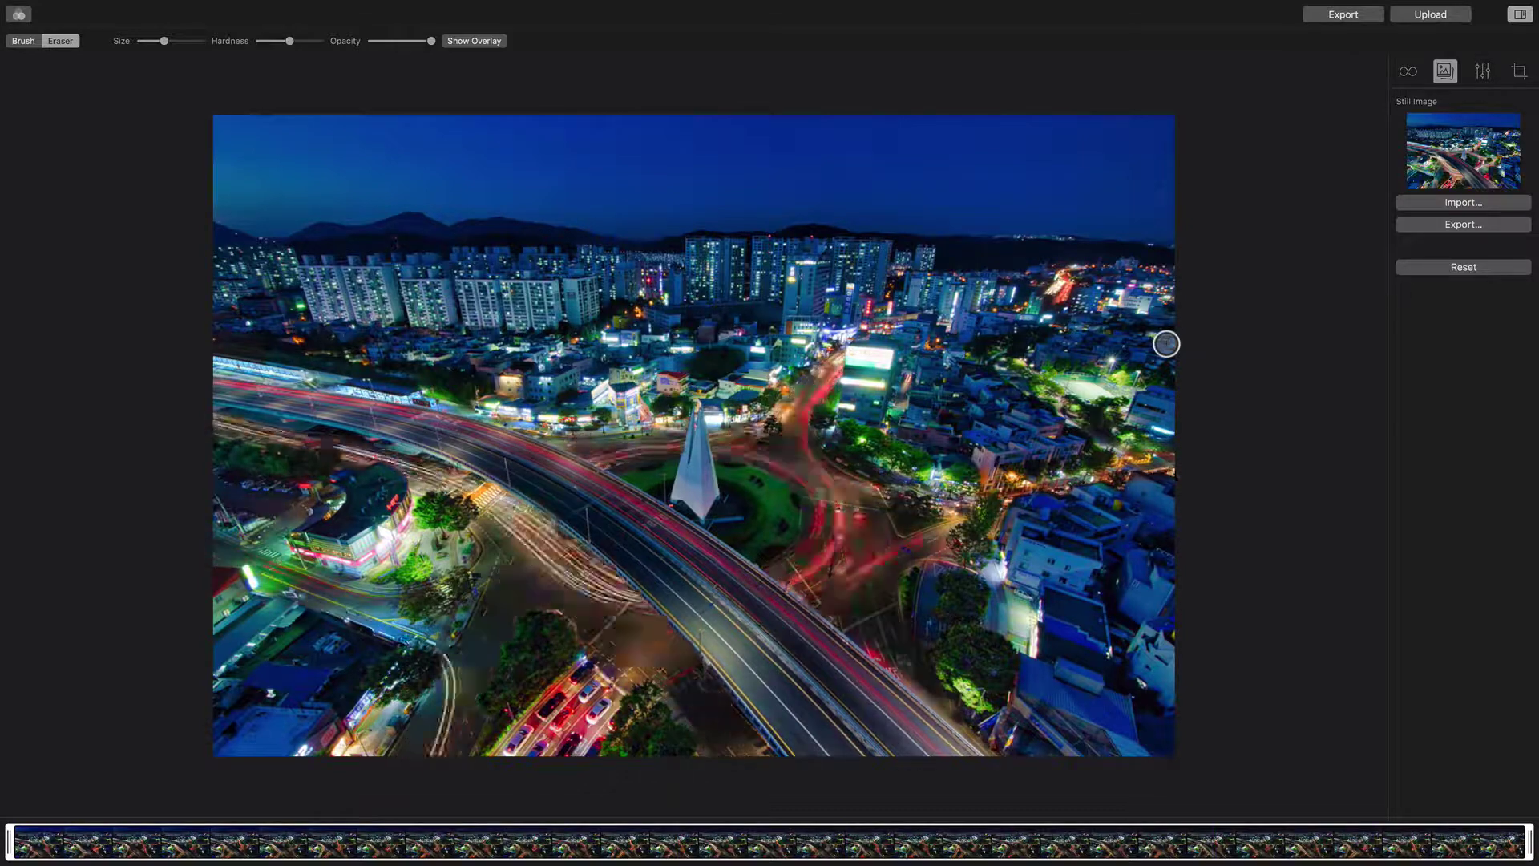
click(1407, 71)
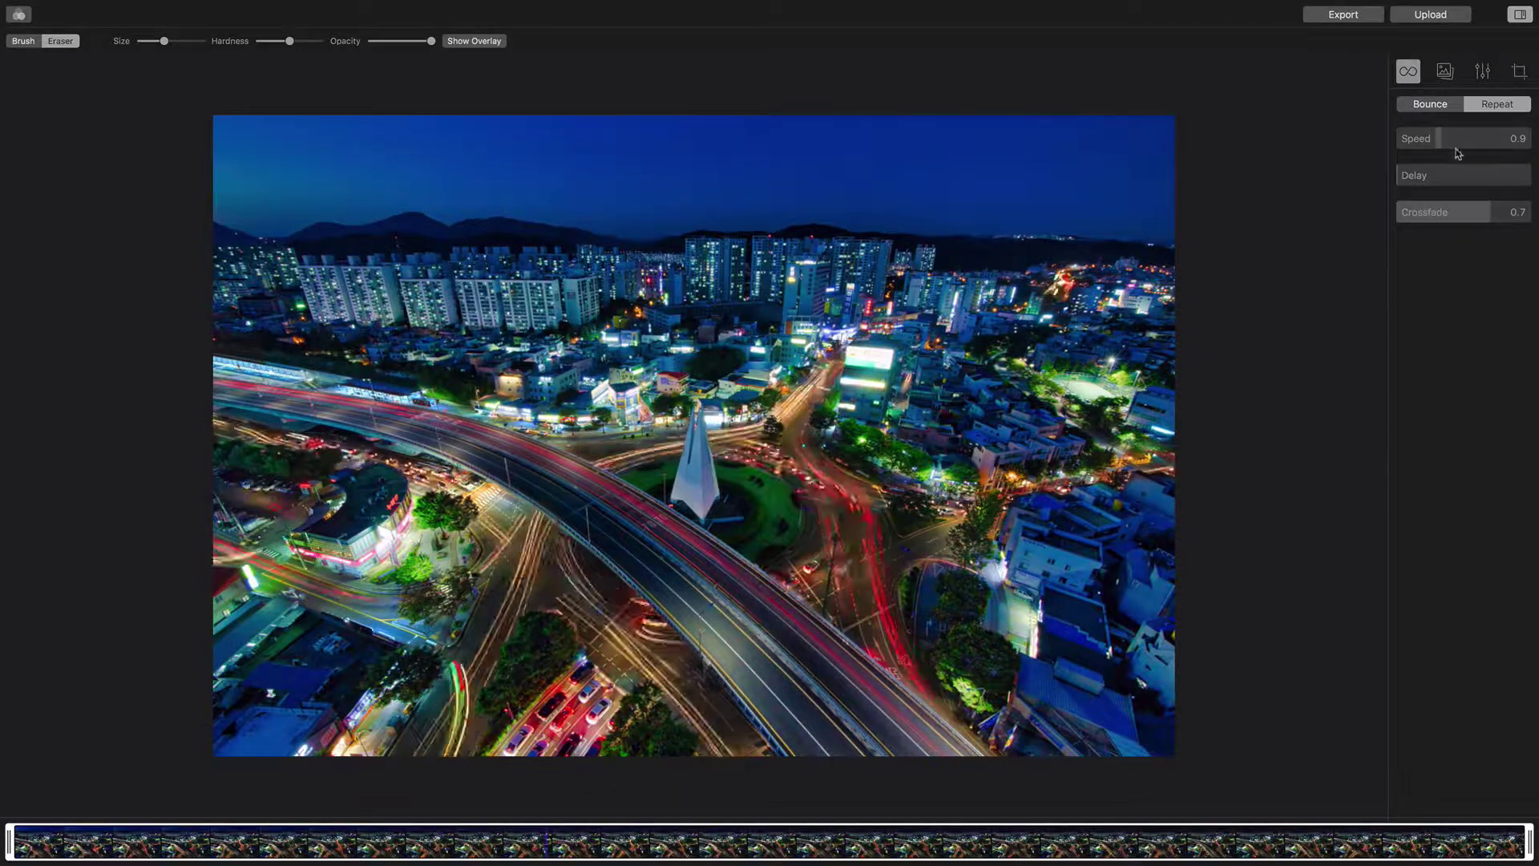
click(1446, 72)
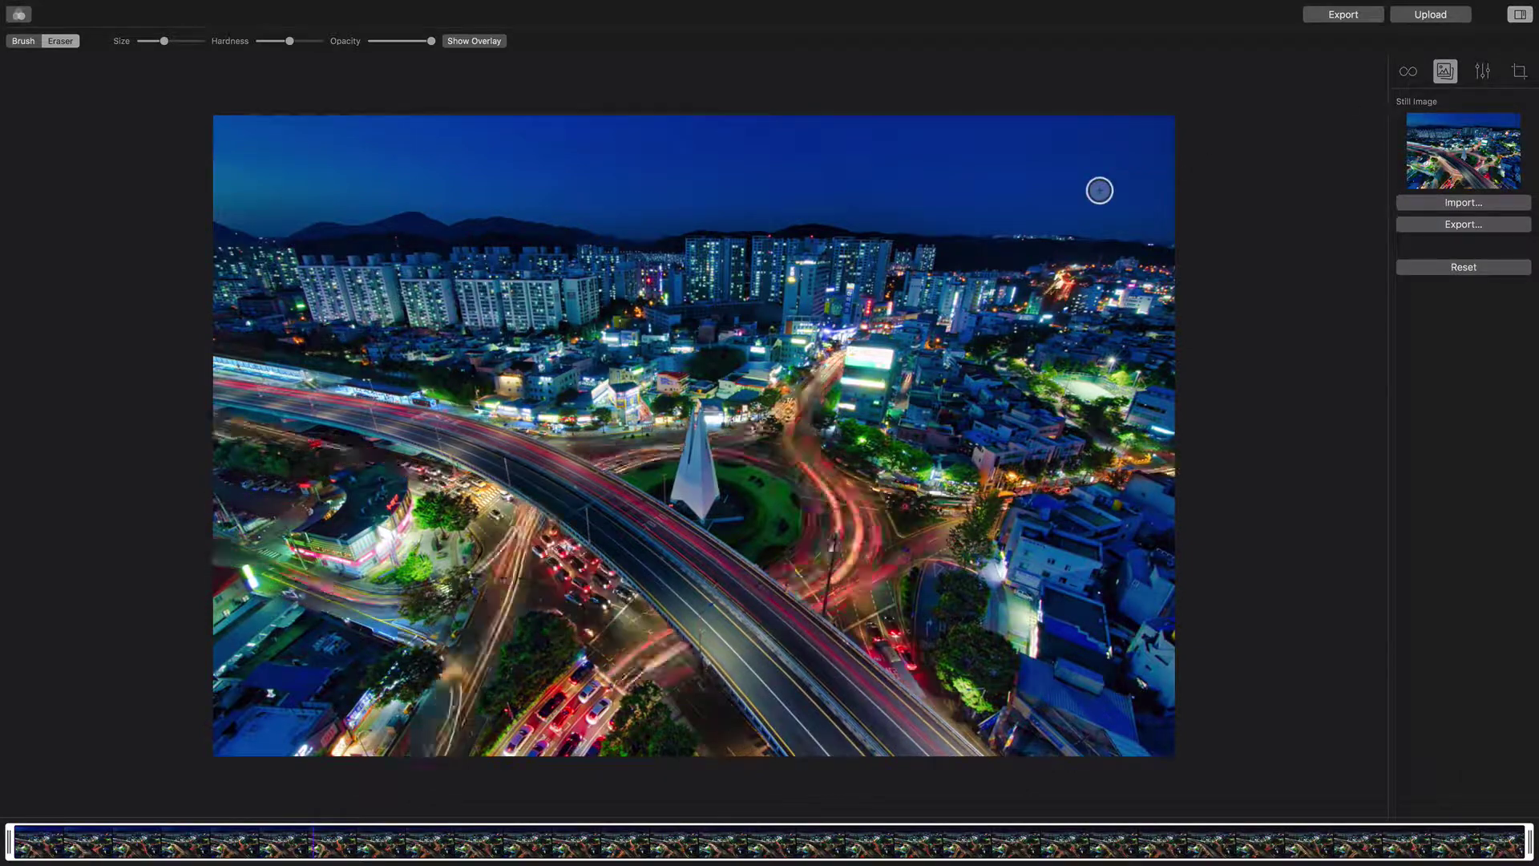